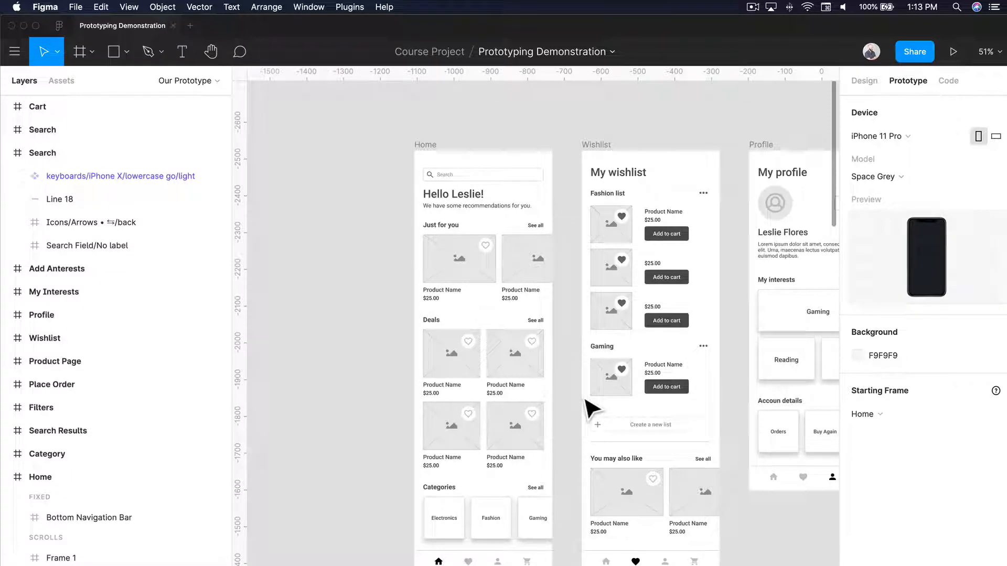
- Check the overflow behavior of the Home screen's Just for you row and the fixed-position setting of the bottom navigation bars
click(462, 271)
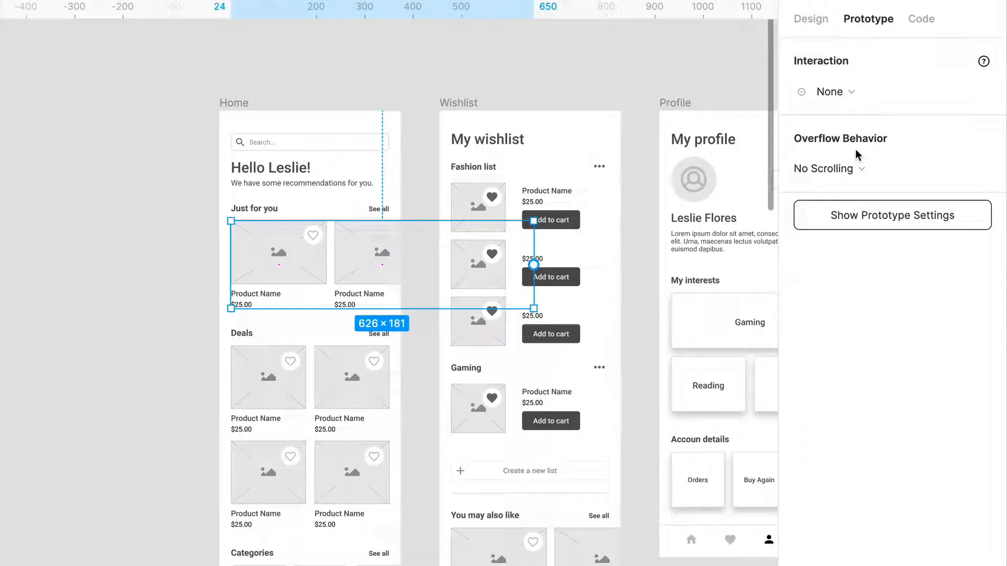
click(310, 564)
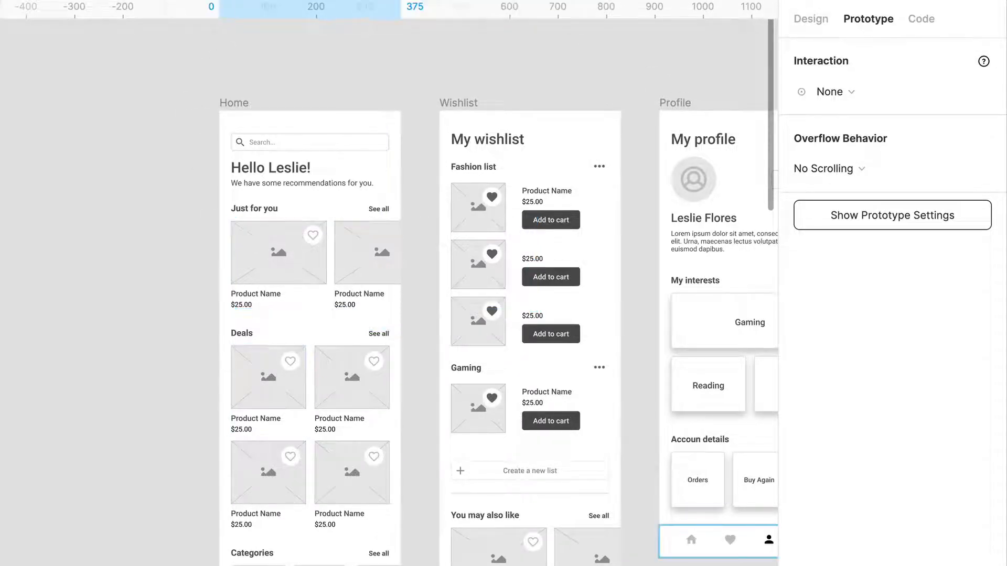
click(821, 14)
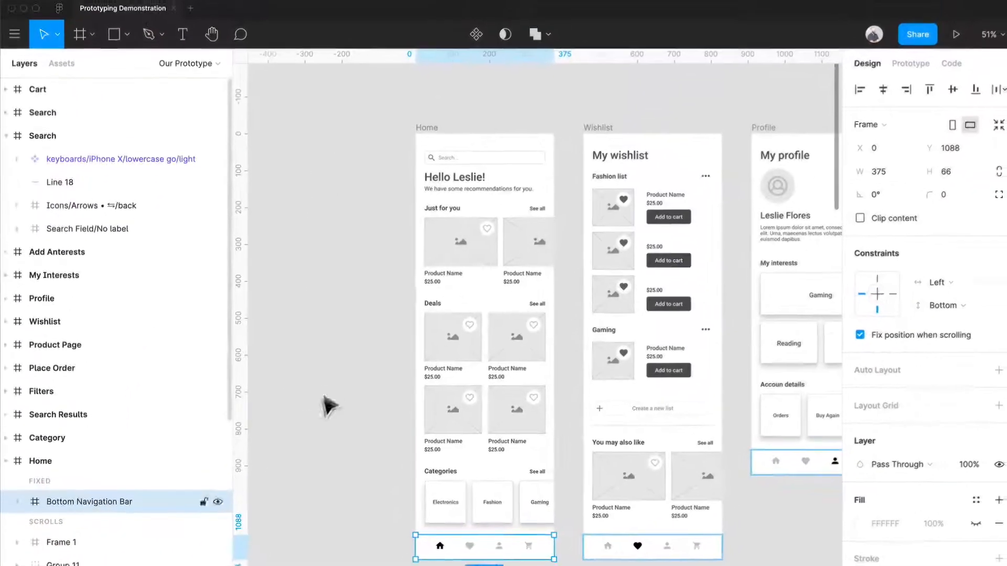
click(394, 299)
- Preview the prototype and examine how the Home screen scrolls vertically behind the bottom navigation bar
click(954, 38)
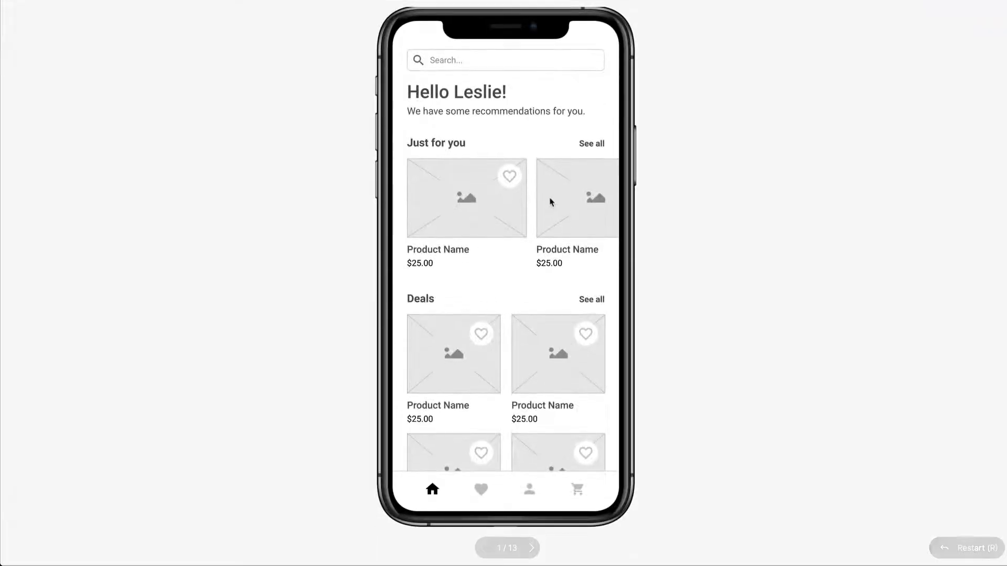
scroll(550, 202, down, 4)
scroll(553, 200, up, 4)
scroll(552, 199, down, 4)
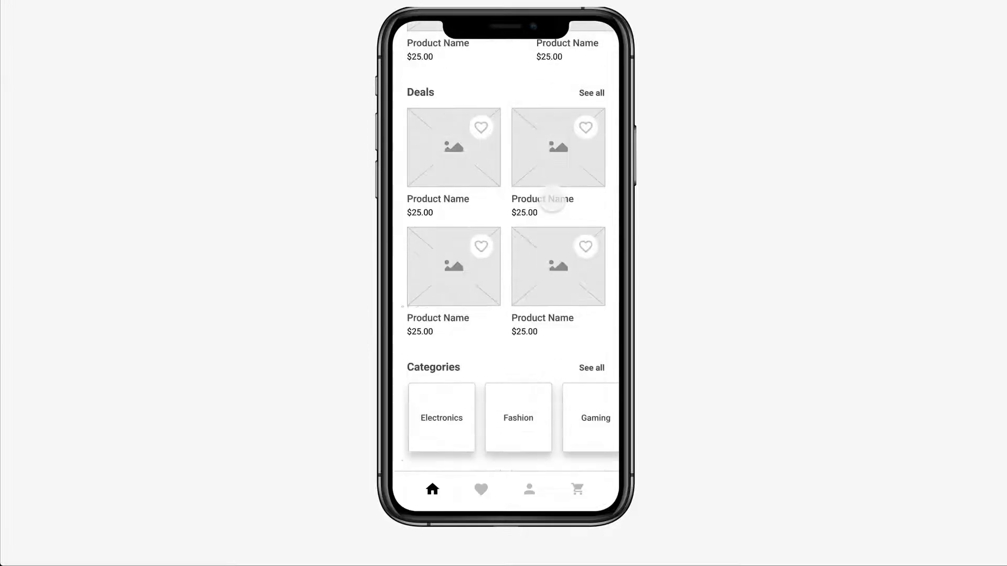
scroll(553, 200, up, 4)
scroll(552, 199, down, 4)
scroll(552, 200, up, 4)
scroll(552, 199, down, 4)
scroll(552, 199, up, 4)
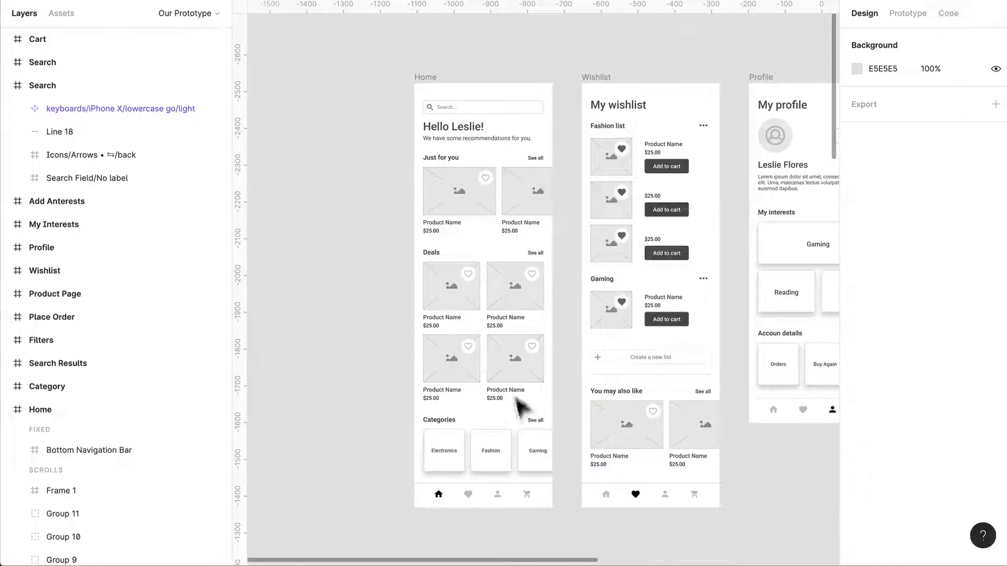
- Wrap the four Deals product cards on the Home screen in a single frame
click(514, 401)
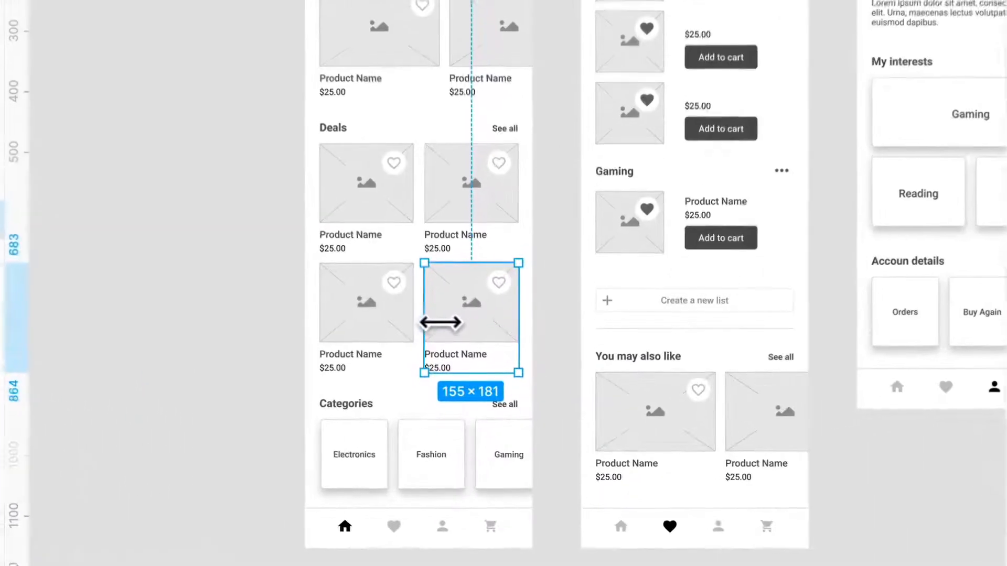
shift+click(354, 322)
shift+click(369, 213)
shift+click(489, 201)
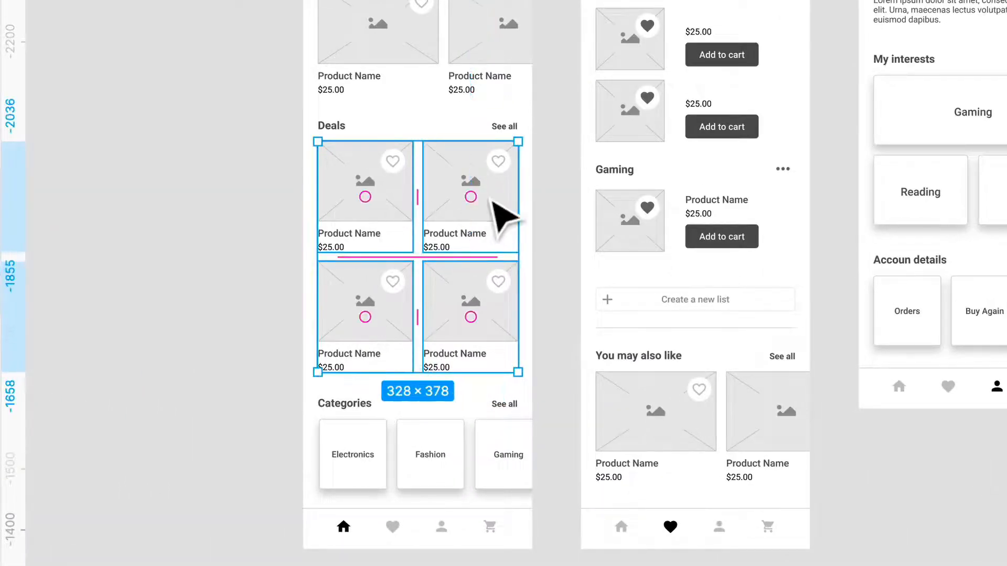
key(ctrl+alt+g)
- Try the Deals frame at 328 × 189 with its content clipped, and undo the last two changes
scroll(490, 199, up, 5)
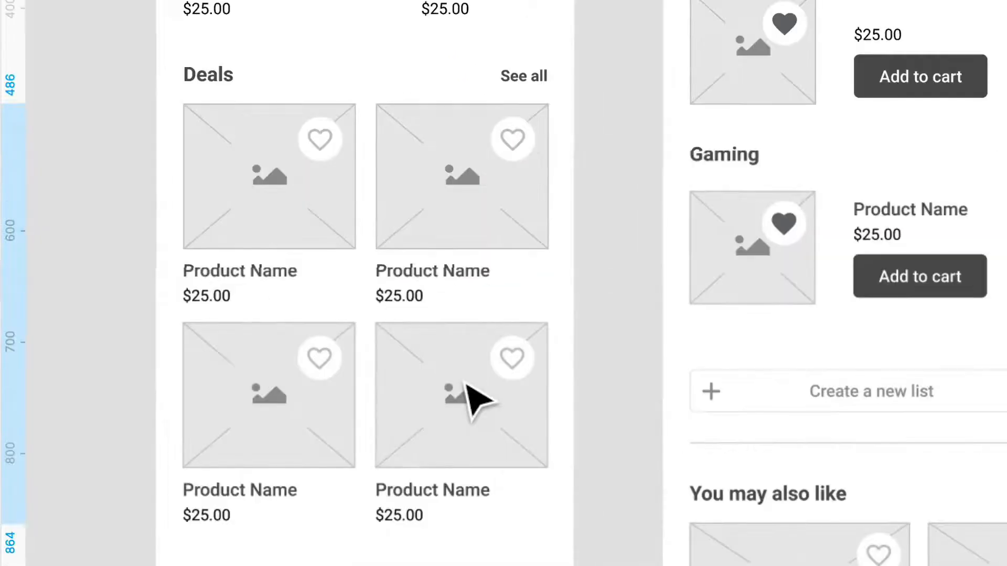
click(475, 399)
drag(393, 516, 394, 335)
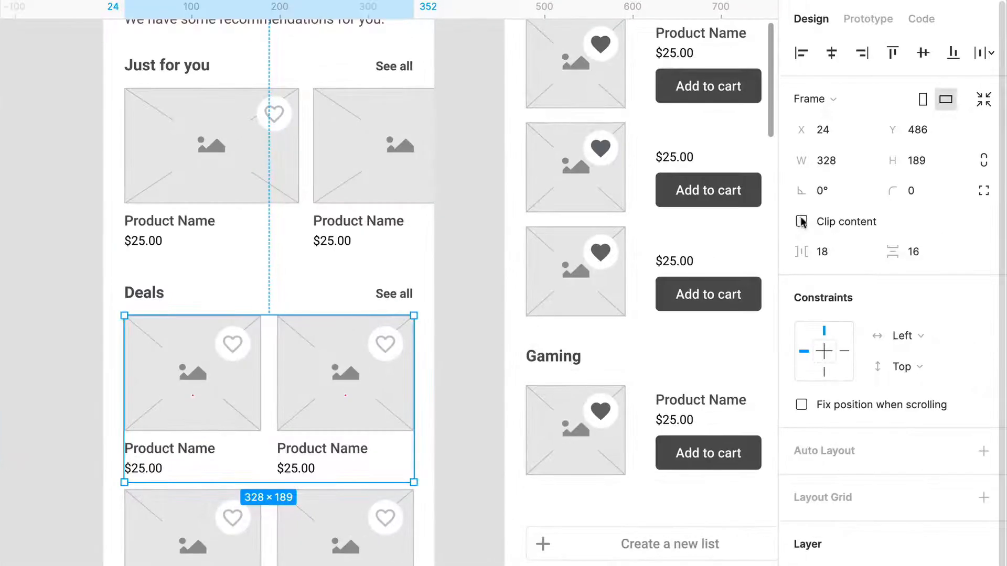
click(801, 222)
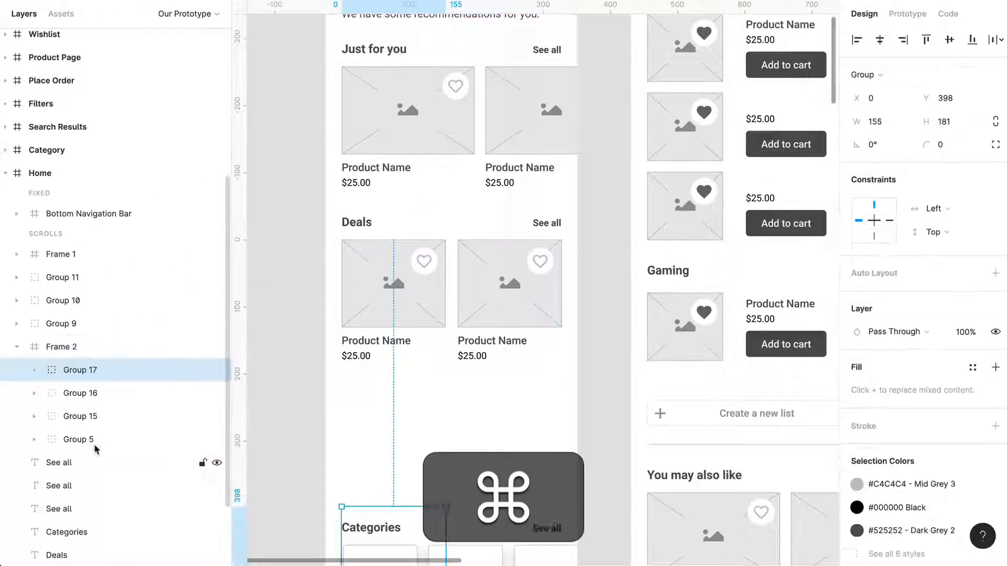
key(super+z)
key(super+z)
- Resize the Deals frame to about 328 × 240 and clip its content
drag(556, 367, 558, 412)
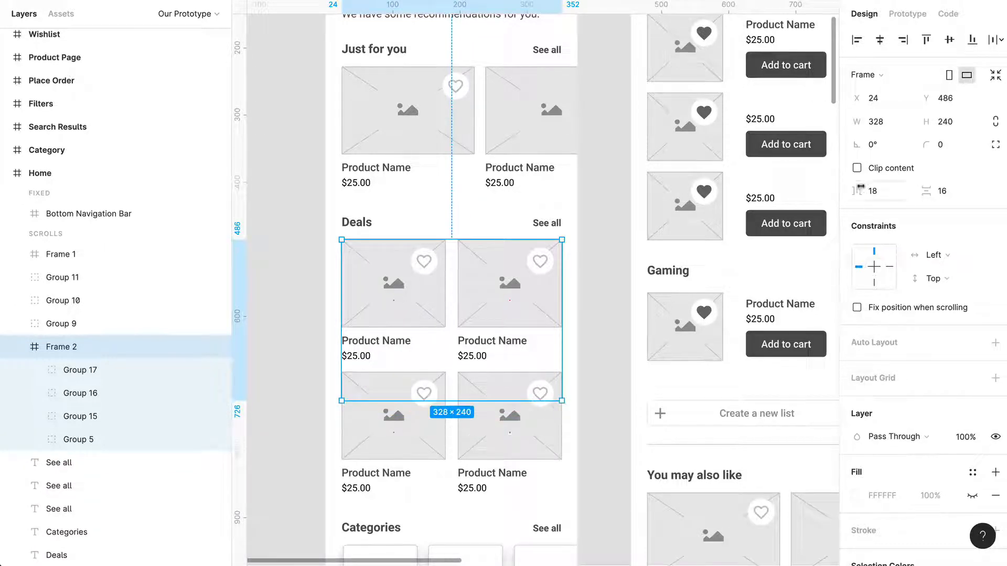
click(857, 168)
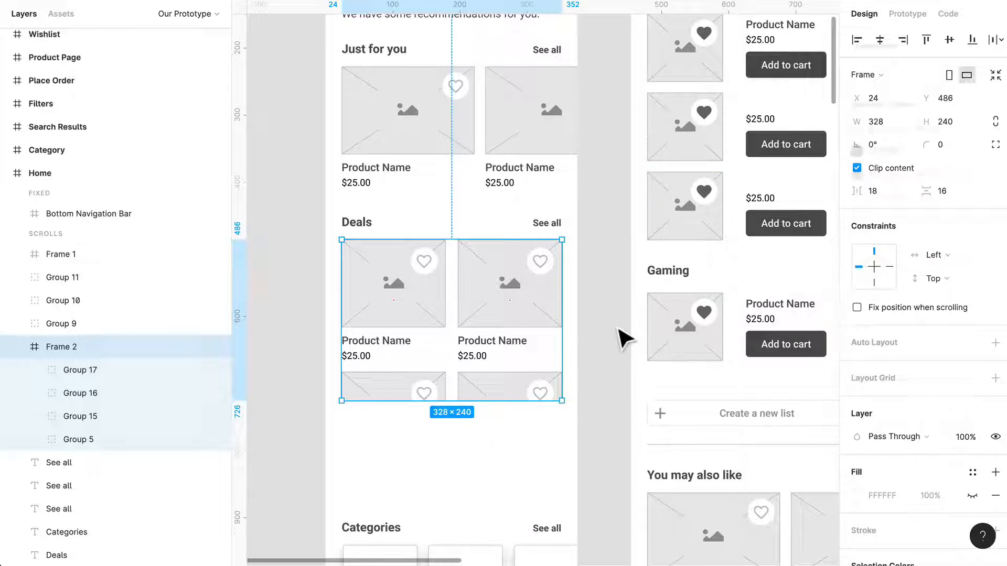
- Set the overflow behavior of the Deals frame to Vertical Scrolling
click(917, 14)
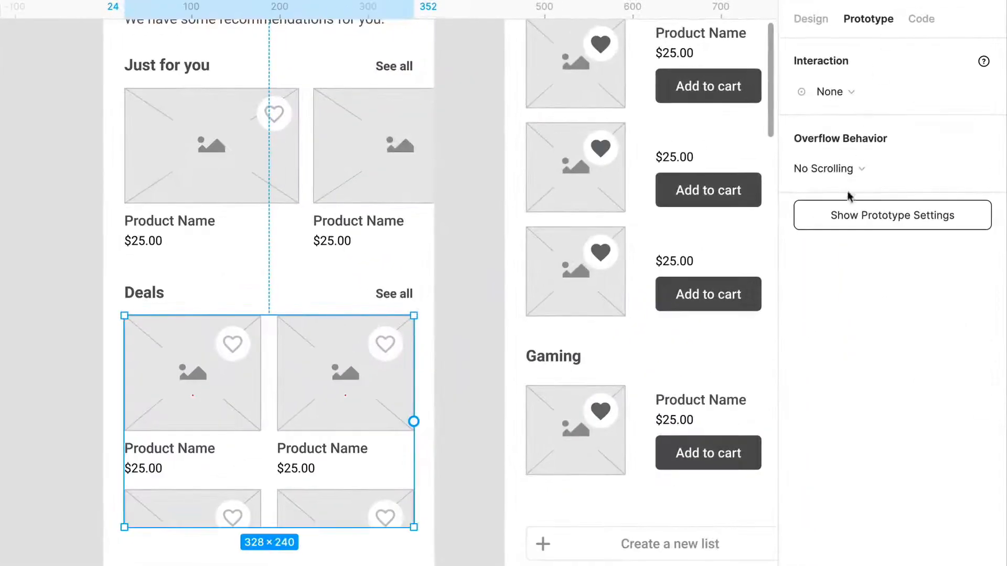
click(844, 181)
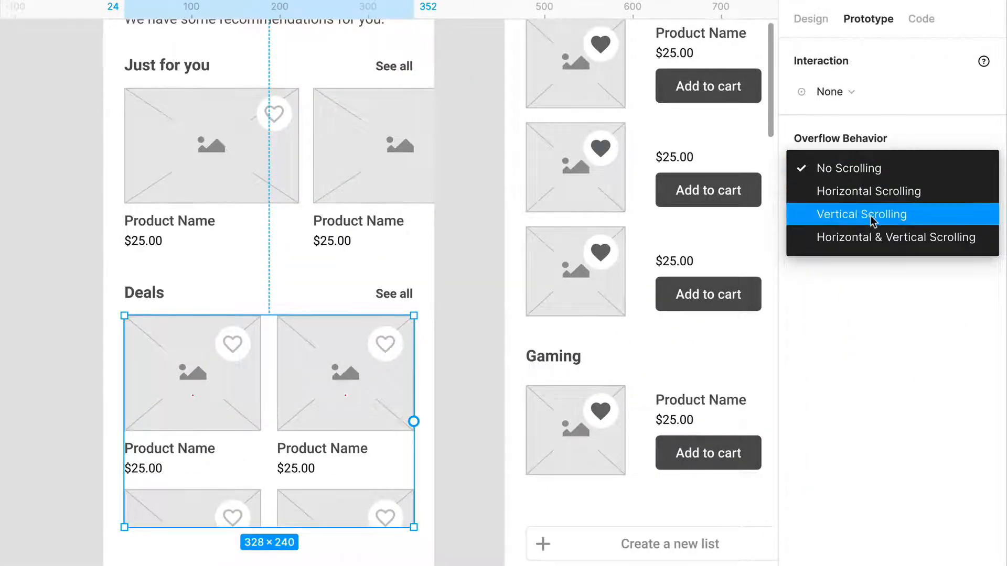
click(849, 214)
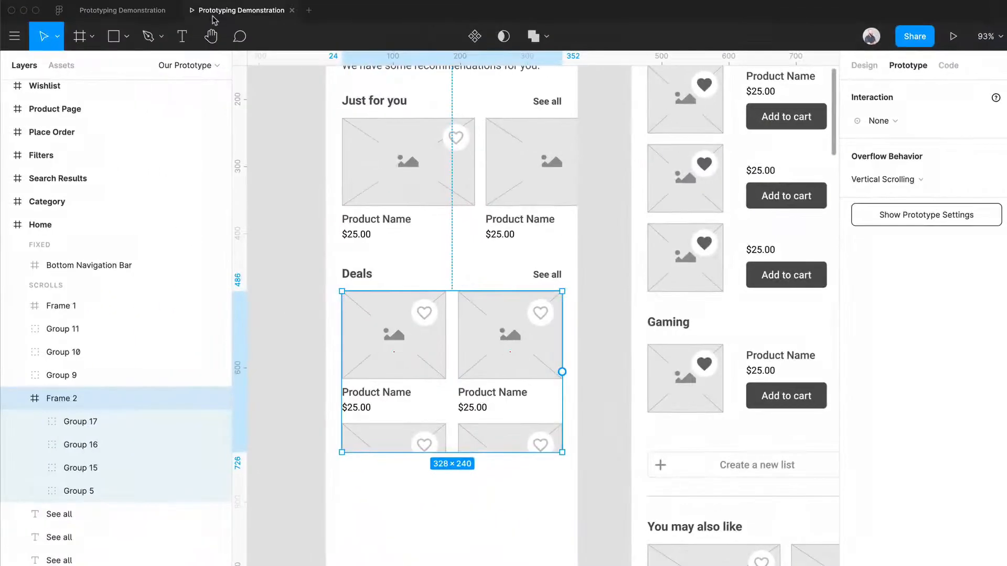
- Test in the prototype preview how the Deals cards scroll inside their frame compared with the whole Home page
click(213, 18)
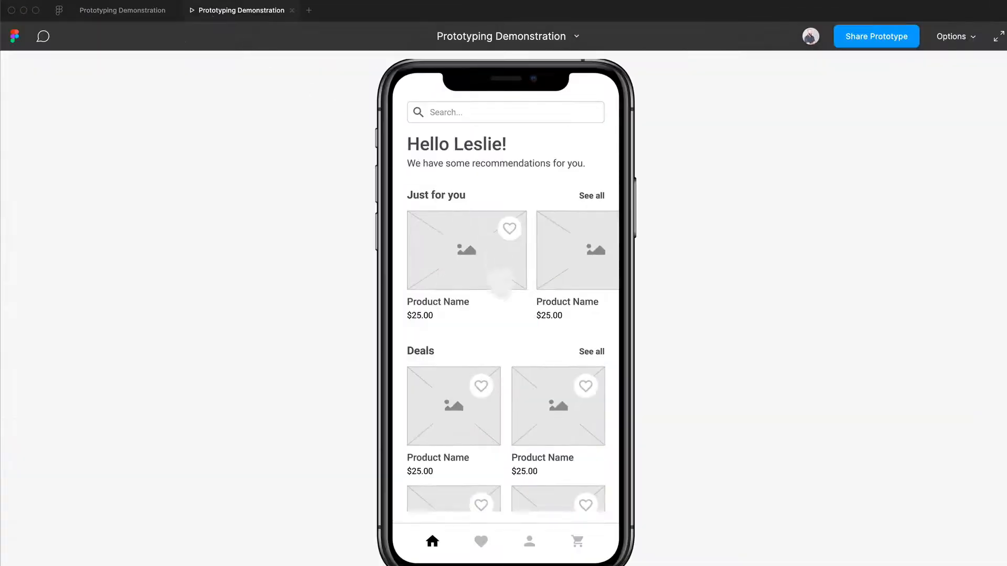
scroll(490, 297, down, 4)
scroll(511, 324, up, 2)
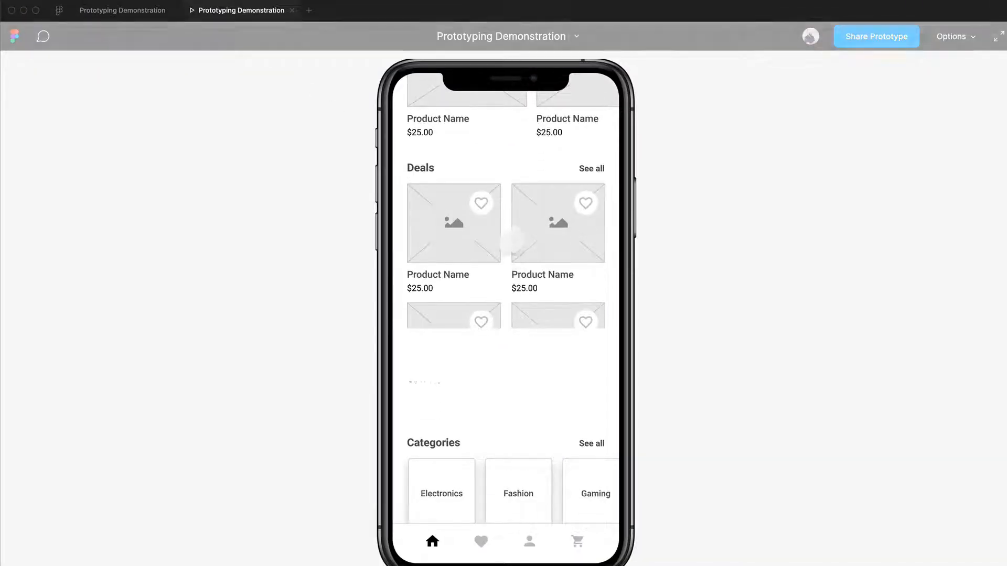
scroll(512, 239, down, 2)
scroll(512, 241, up, 2)
scroll(511, 245, down, 3)
scroll(512, 244, up, 4)
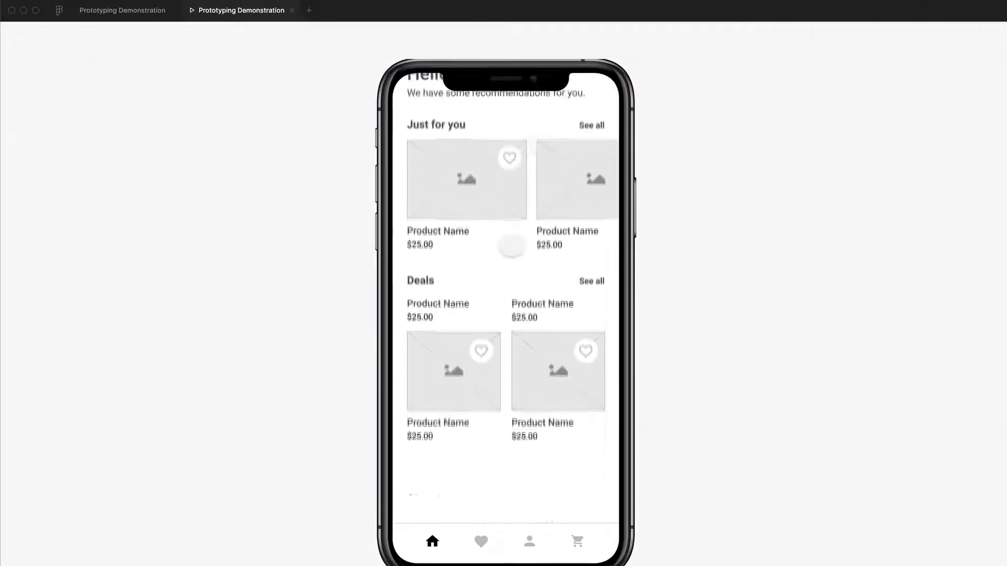
scroll(538, 159, down, 3)
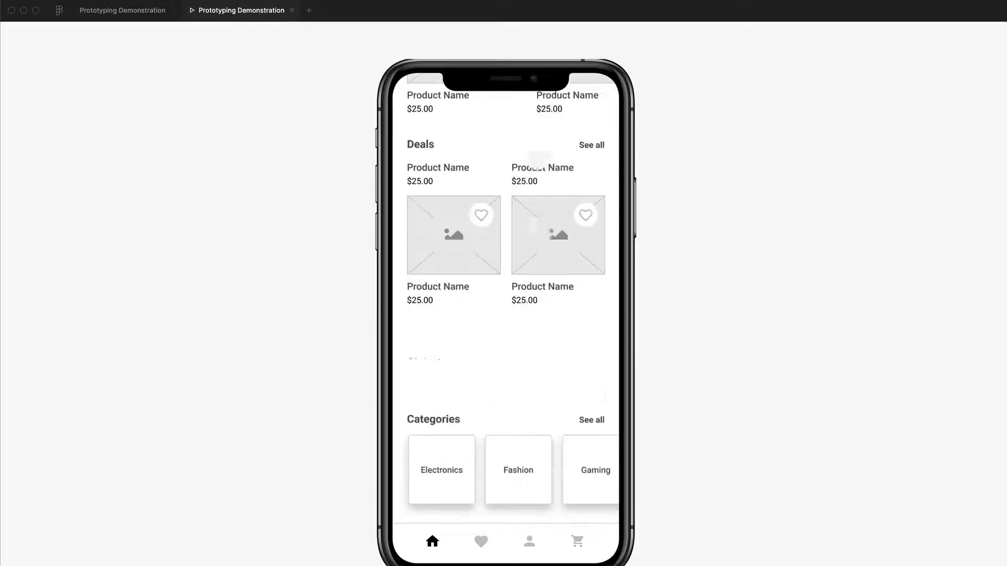
scroll(527, 252, down, 1)
scroll(527, 254, up, 1)
scroll(526, 254, down, 1)
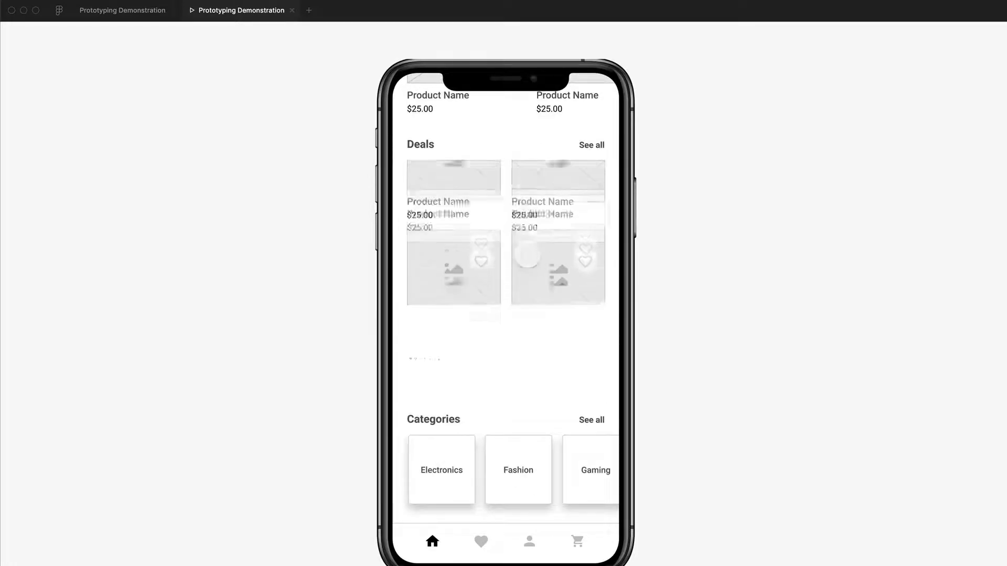
scroll(527, 254, up, 1)
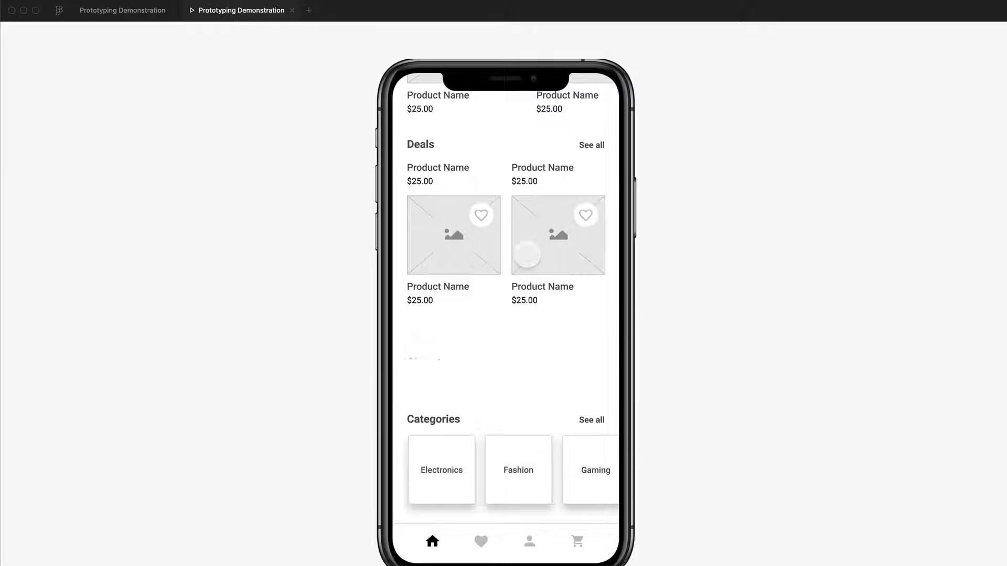
scroll(527, 256, up, 2)
scroll(527, 255, down, 1)
scroll(527, 256, up, 1)
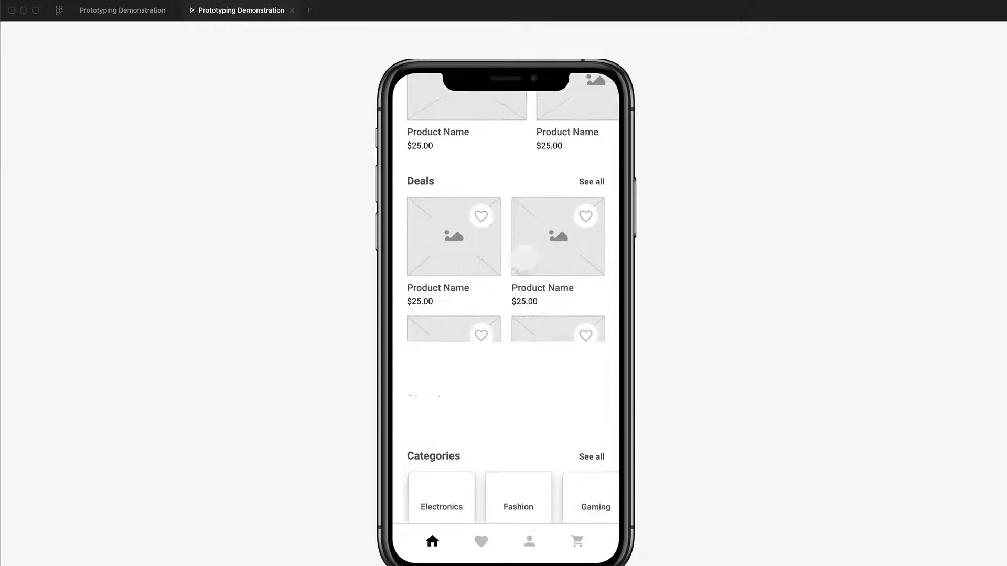
- Return to the design file and undo the Deals frame's vertical scrolling and content clipping
click(141, 12)
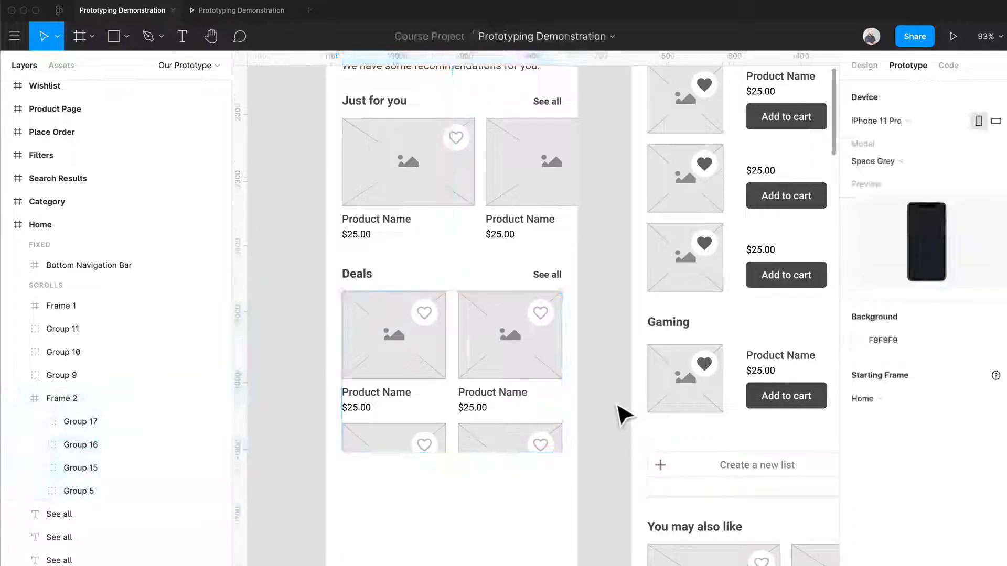
key(super+z)
key(super+z)
key(super+z)
key(super+z)
key(super+z)
key(super+z)
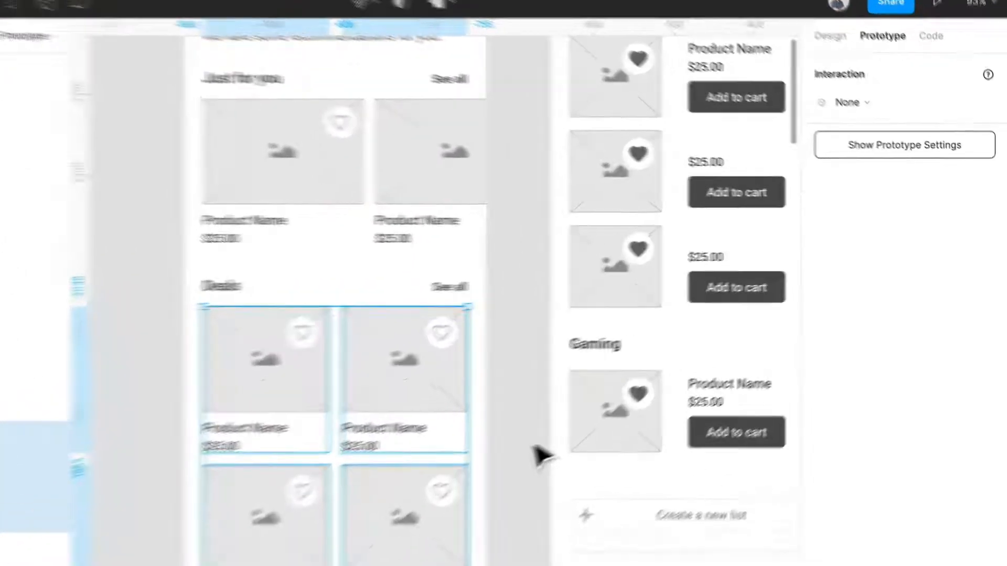
click(619, 415)
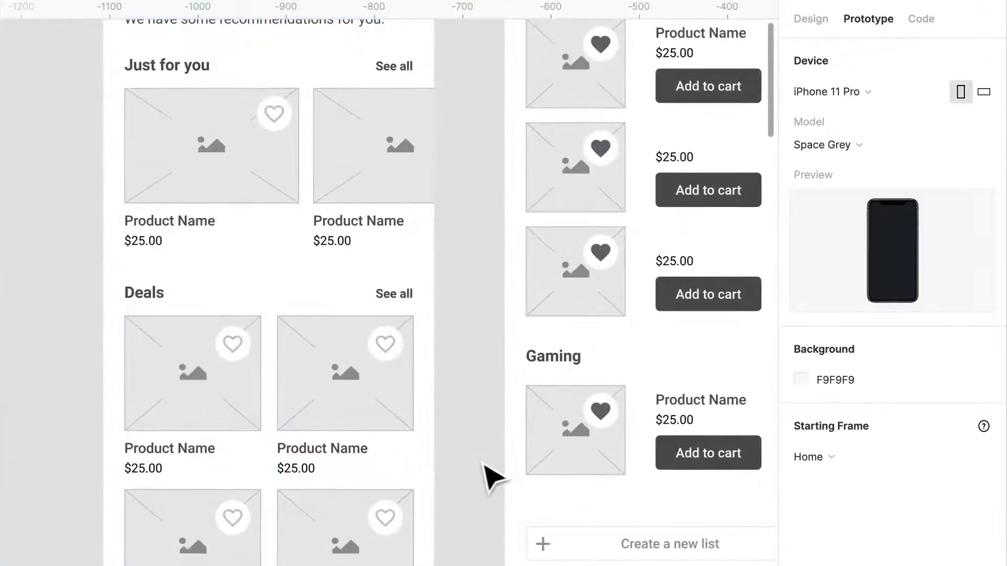
- Set the overflow behavior of the Home screen's Just for you product frame to Horizontal Scrolling
scroll(624, 399, up, 3)
click(370, 272)
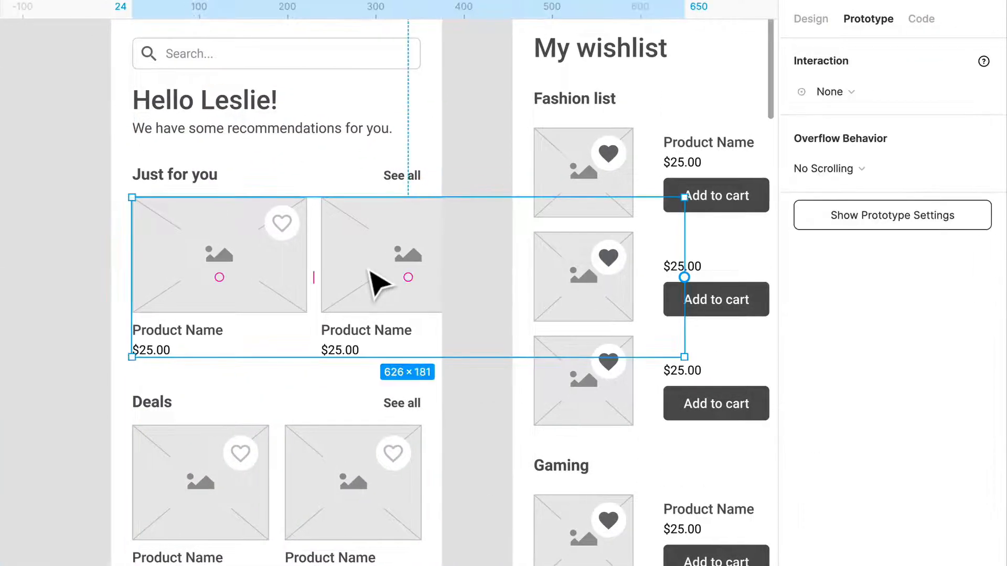
click(823, 168)
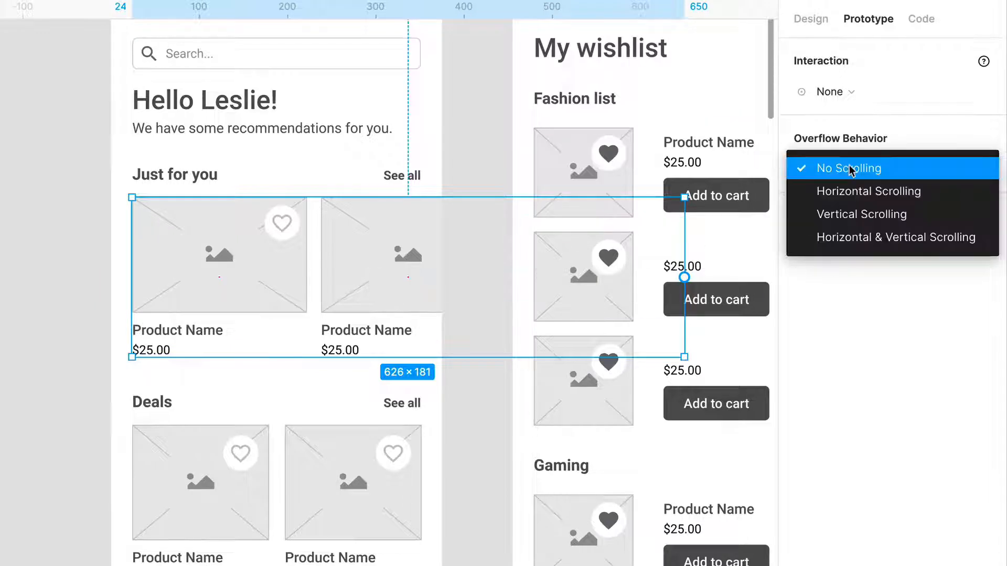
click(858, 193)
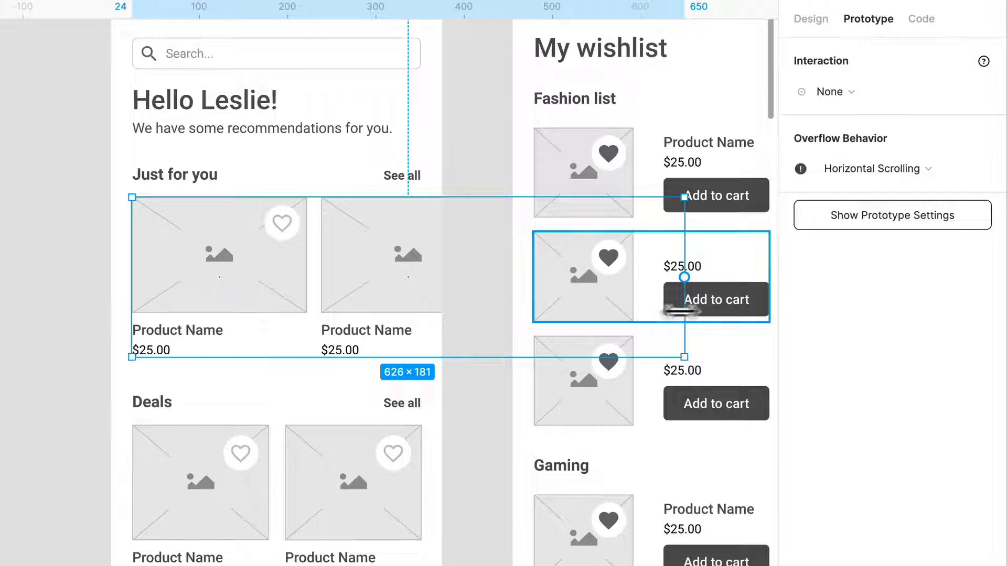
- Narrow the Just for you frame to about 350 wide, near the screen's edge, and clip its content
drag(686, 310, 440, 317)
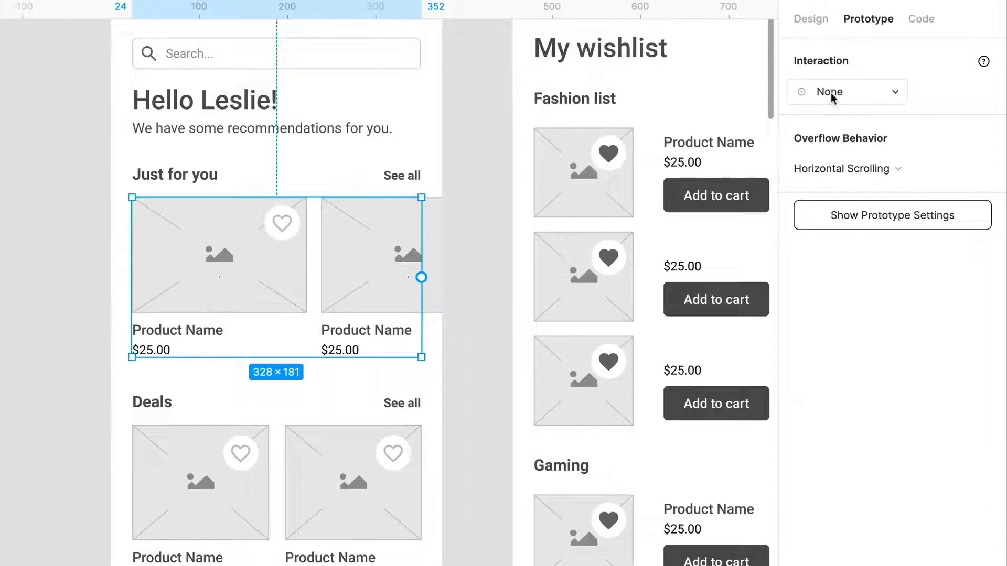
click(810, 23)
click(806, 225)
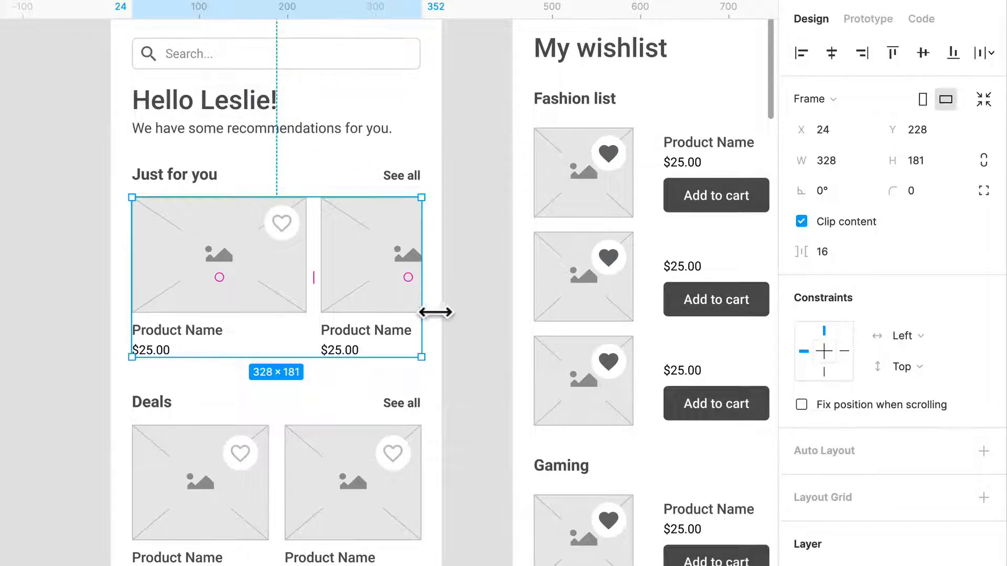
drag(435, 312, 458, 308)
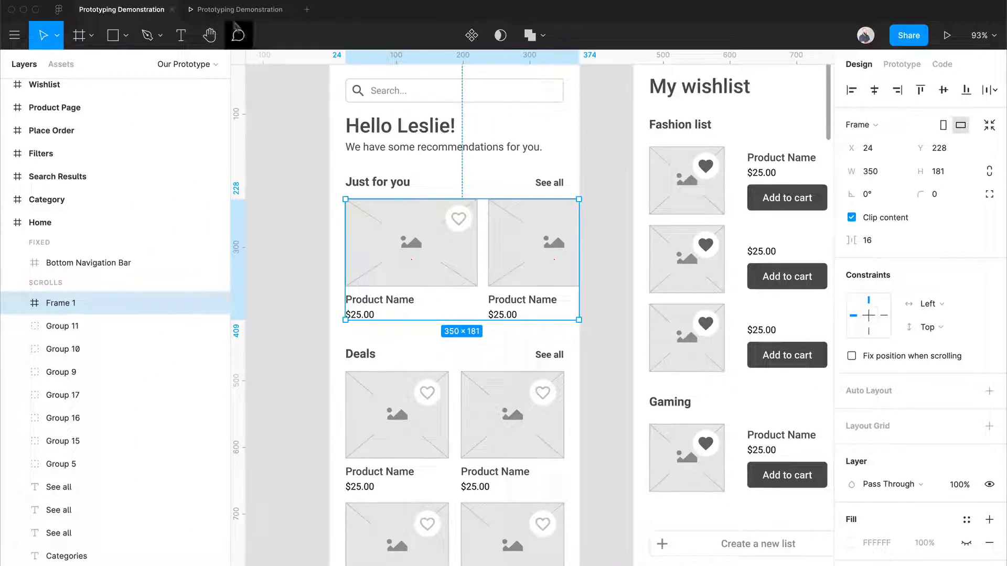
- Test the horizontal scrolling of the Just for you product row in the prototype preview
click(238, 10)
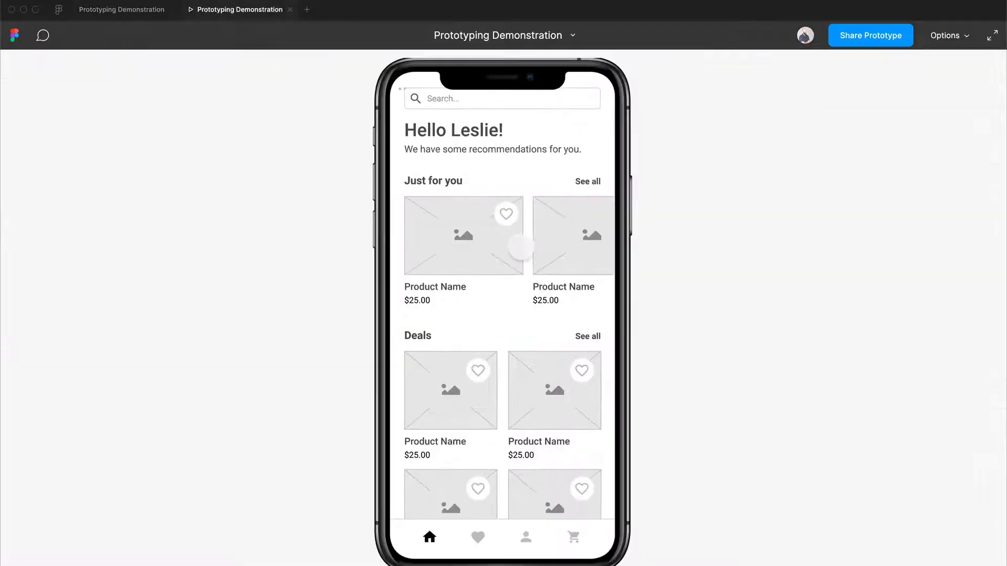
scroll(521, 247, right, 2)
scroll(521, 247, left, 2)
scroll(521, 248, right, 2)
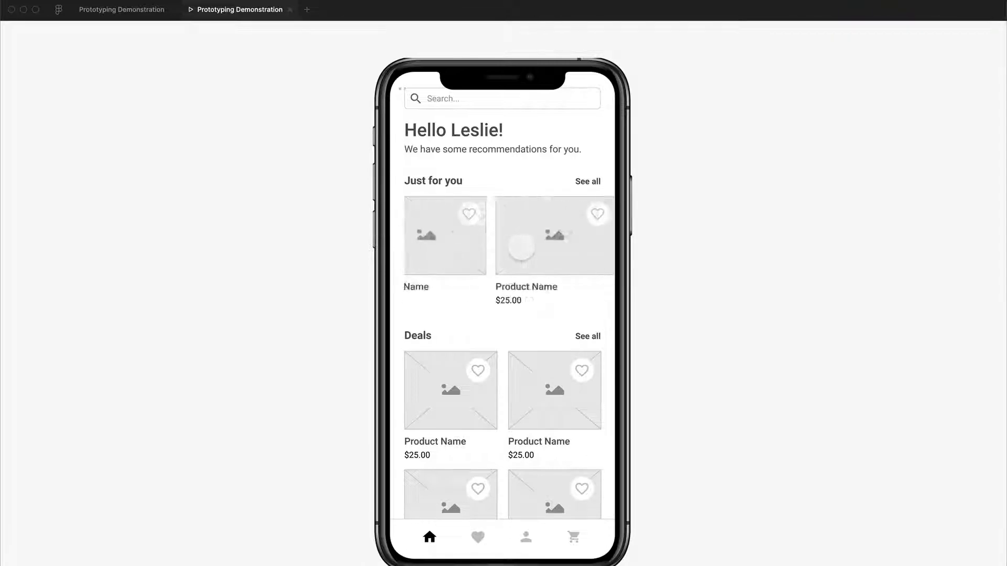
scroll(521, 247, left, 2)
scroll(521, 247, right, 2)
scroll(522, 247, left, 2)
scroll(521, 248, right, 2)
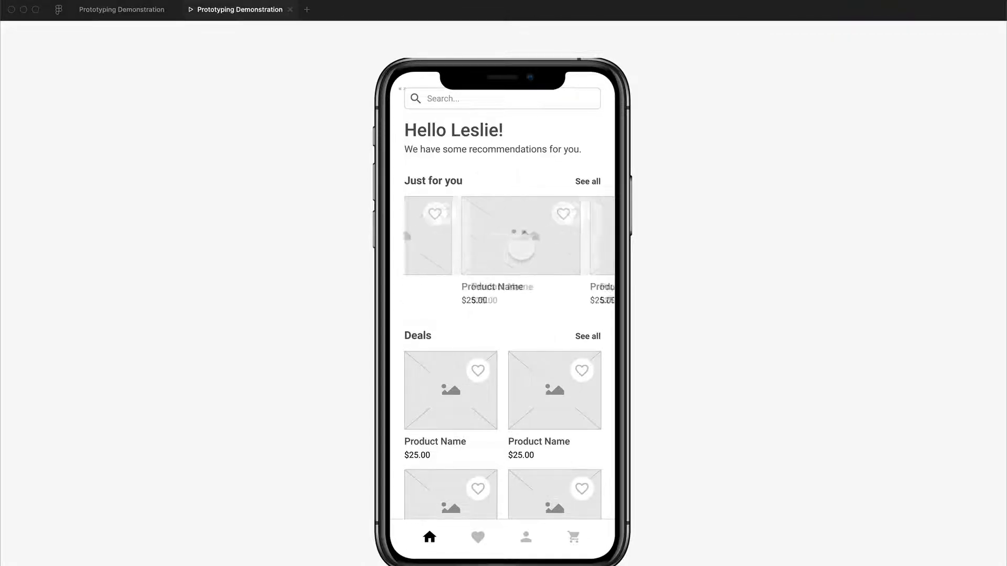
scroll(522, 247, left, 2)
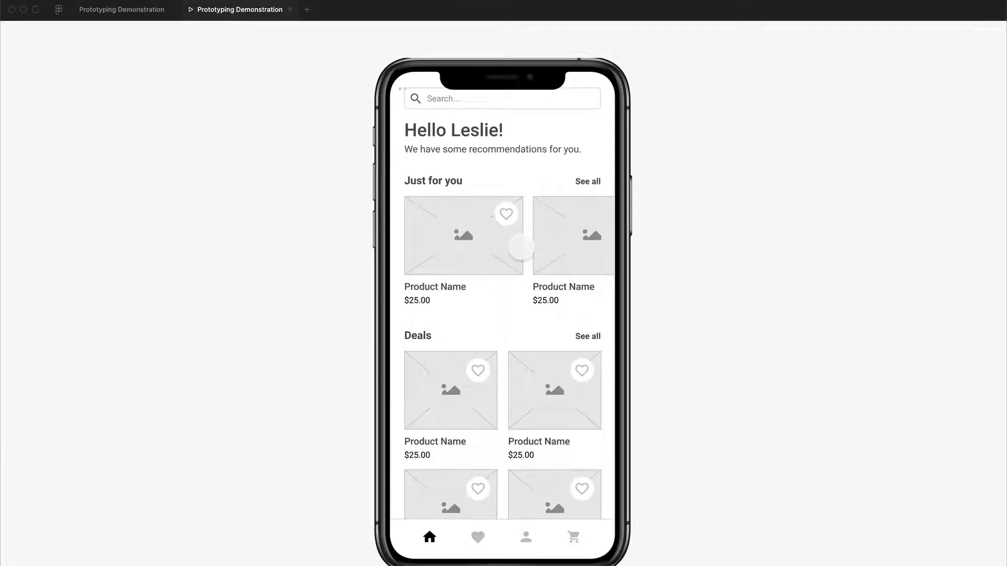
- Return to the design file and try extending the Just for you frame to the Home screen's left edge, 374 wide
click(121, 9)
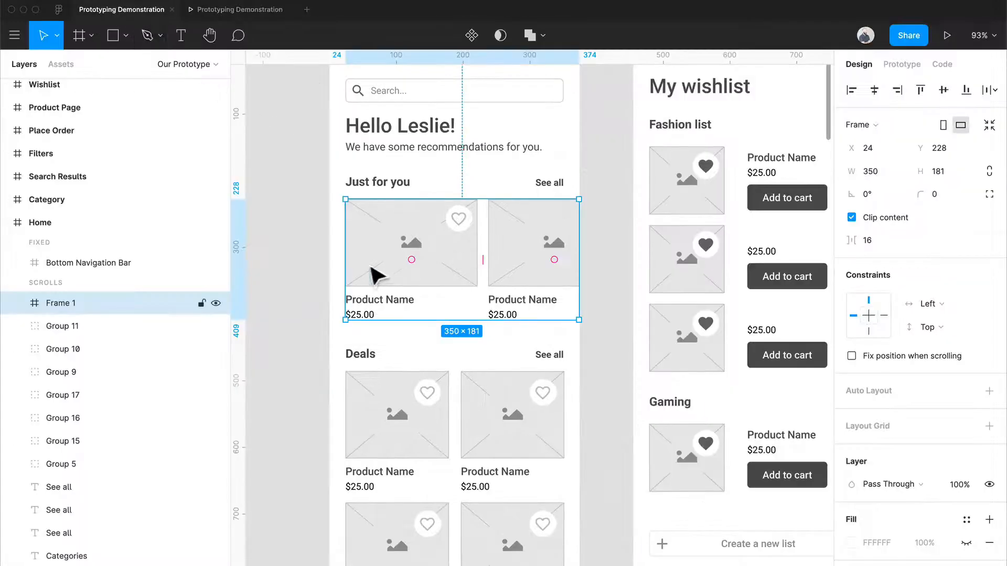
drag(353, 267, 341, 269)
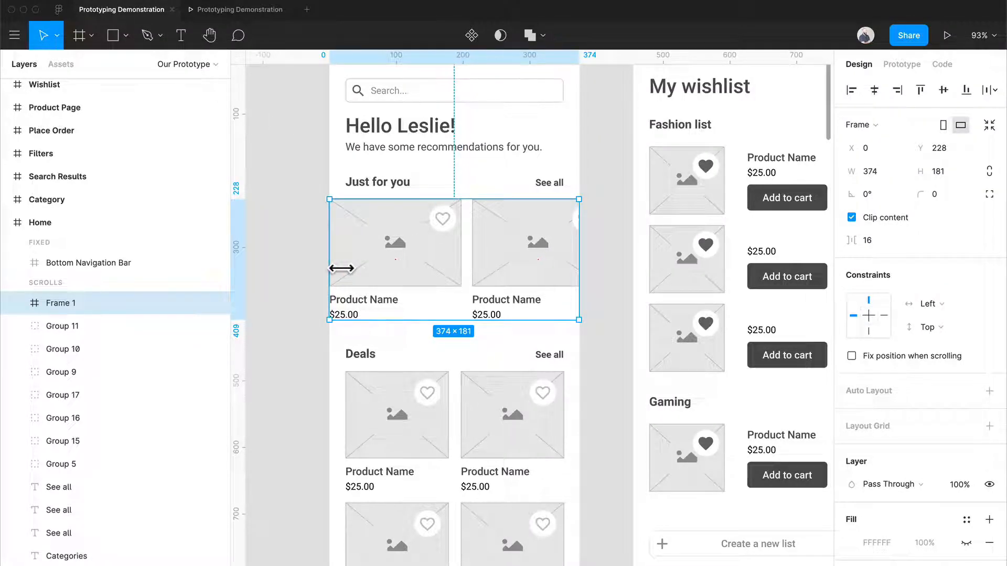
key(super+z)
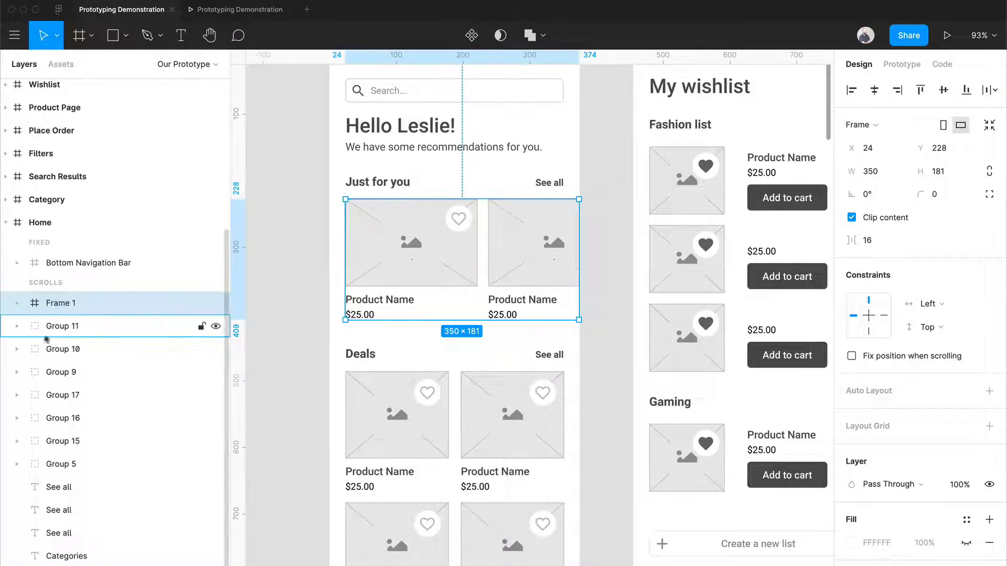
- Set the horizontal constraint of the three product groups inside the Just for you frame to Right
click(17, 303)
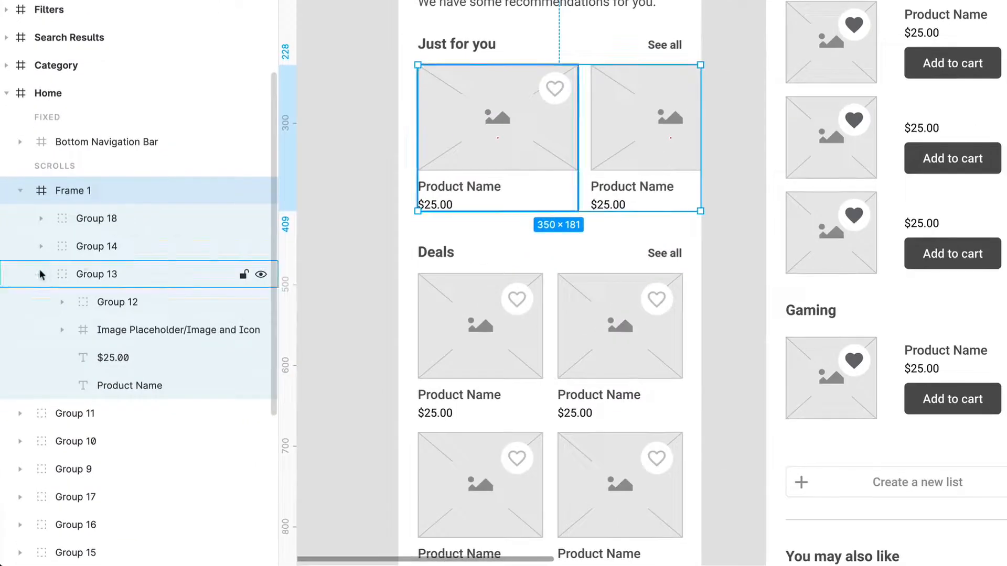
click(40, 275)
click(107, 219)
click(109, 275)
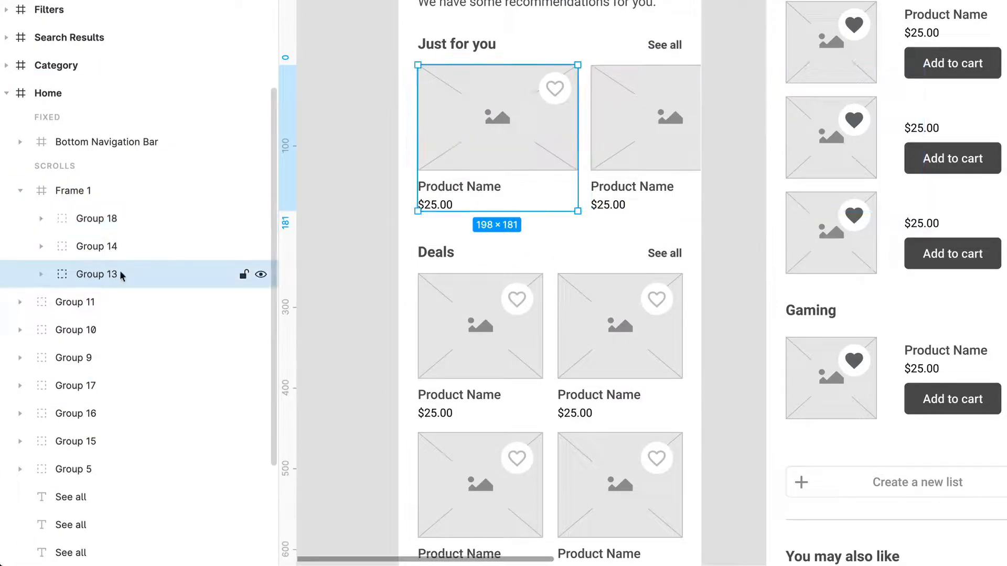
shift+click(121, 221)
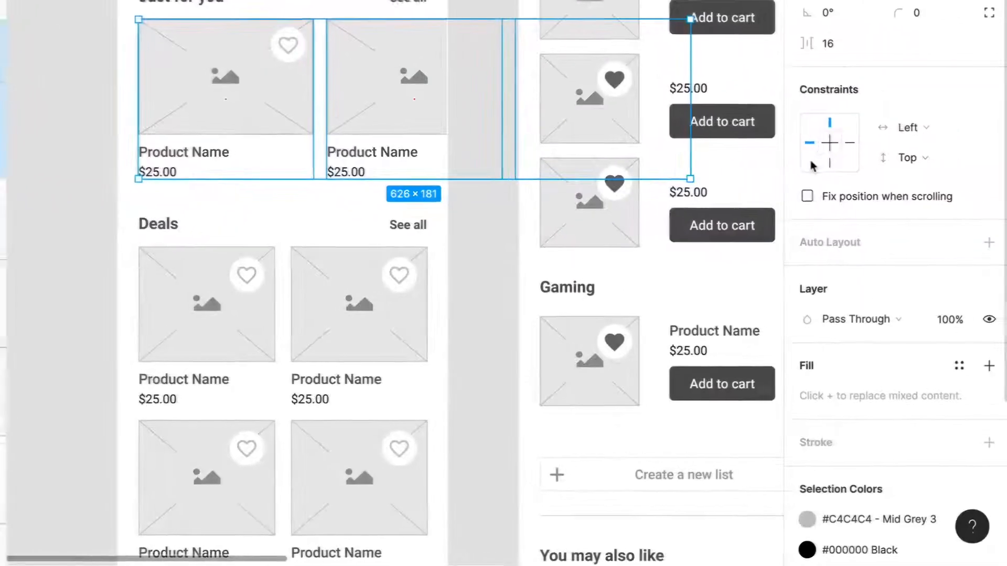
click(832, 140)
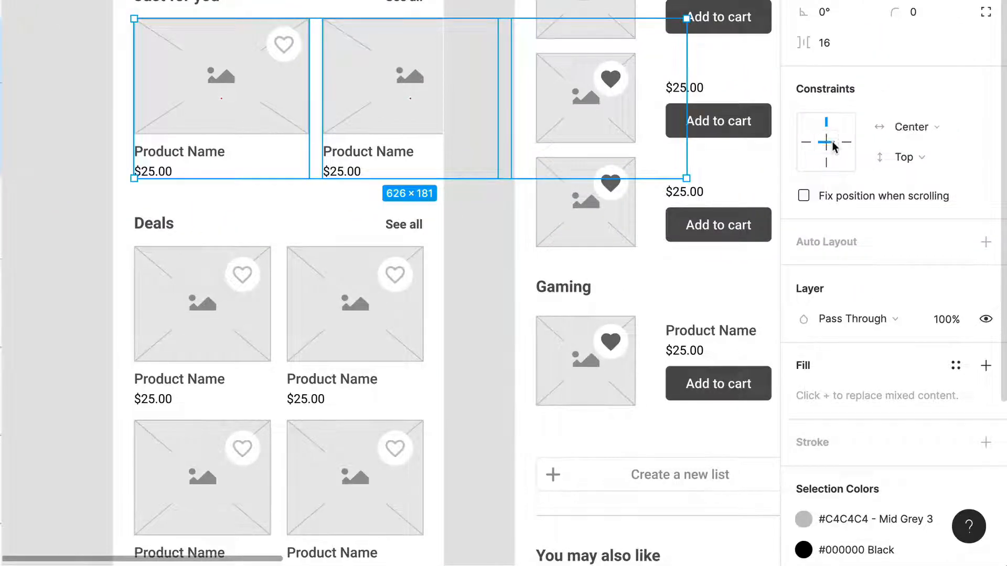
click(846, 142)
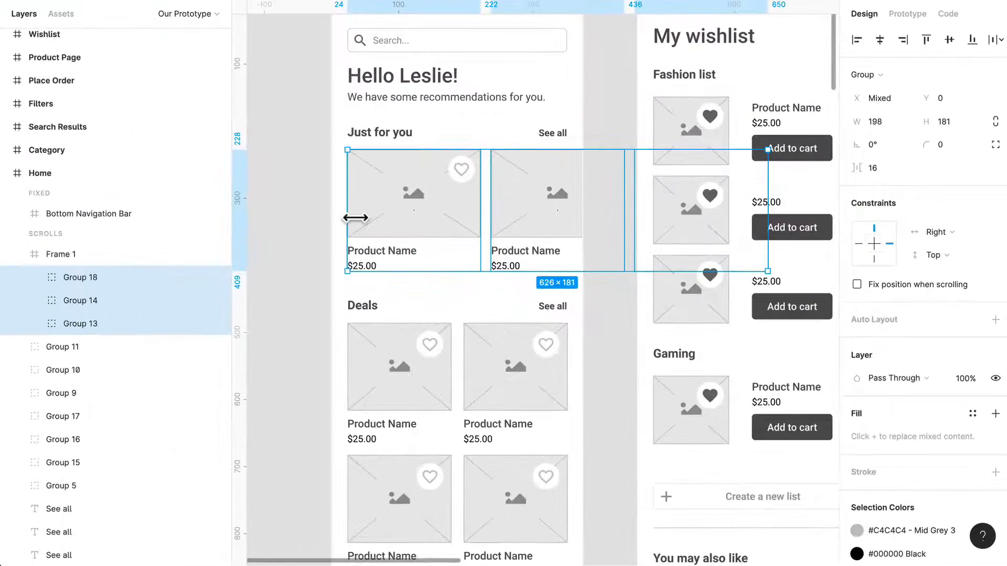
- Extend the Just for you frame to the Home screen's left edge, making it about 373 wide
drag(139, 109, 130, 108)
mouse_move(345, 218)
mouse_down()
mouse_move(360, 218)
mouse_move(343, 212)
mouse_up()
click(311, 211)
click(357, 211)
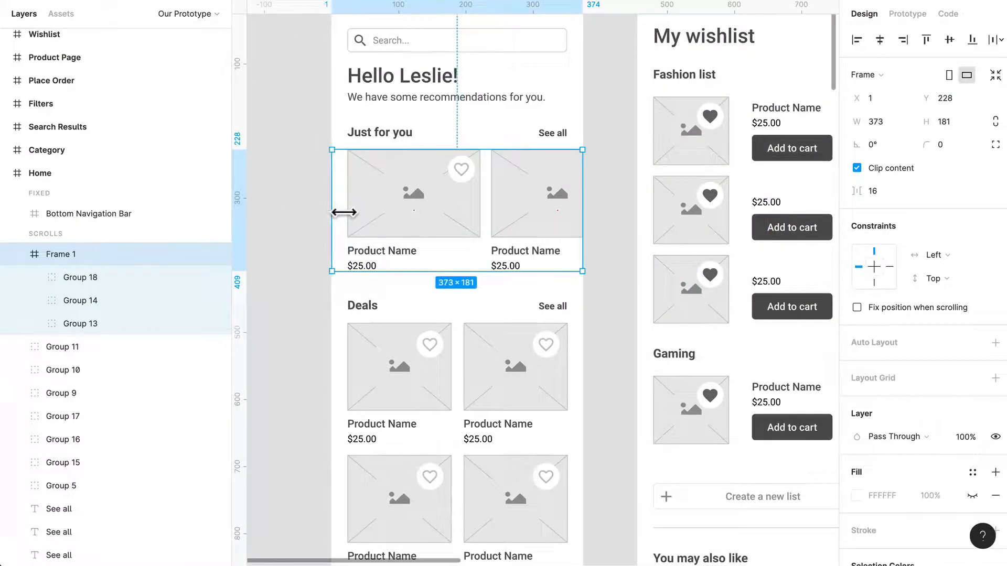
- Test in the prototype preview how the Just for you products scroll sideways across the screen's edges
scroll(521, 202, right, 2)
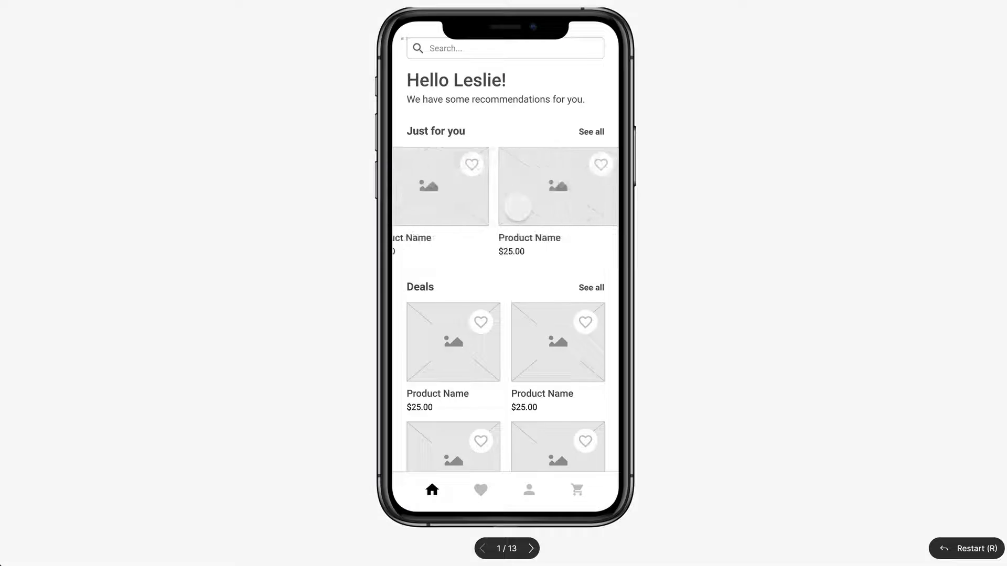
scroll(519, 205, left, 2)
scroll(520, 205, right, 2)
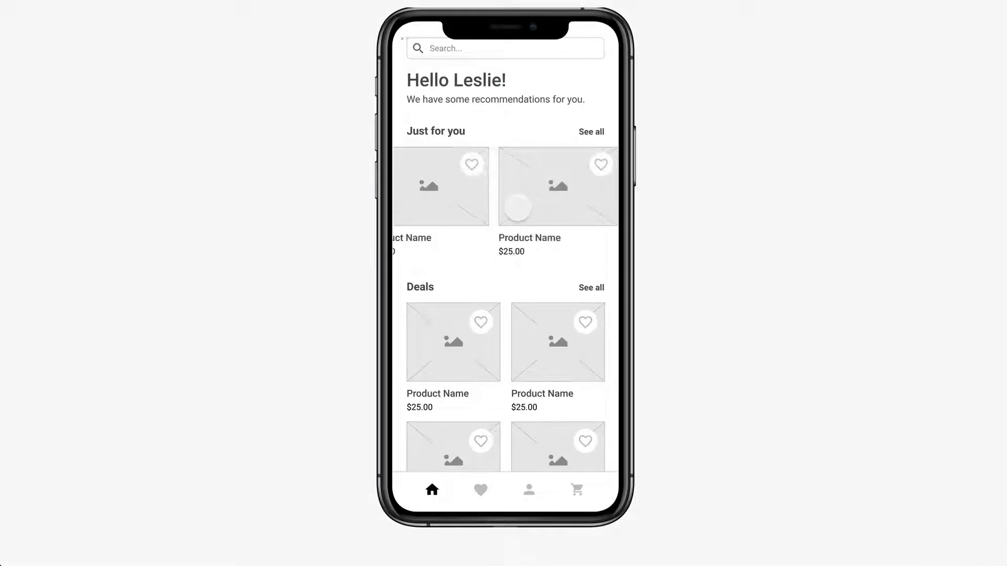
scroll(518, 207, right, 2)
scroll(518, 208, left, 2)
scroll(518, 208, right, 1)
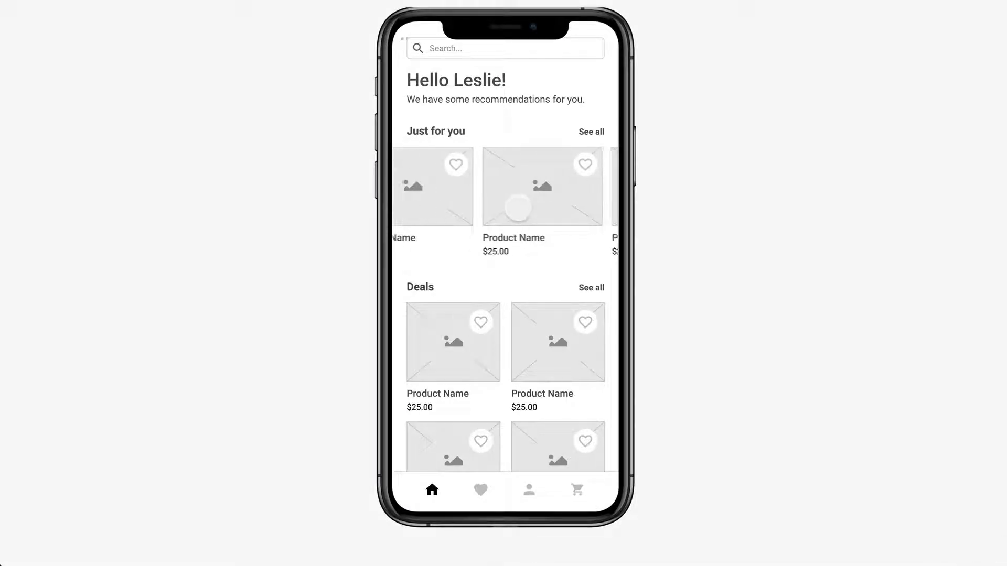
scroll(517, 208, left, 2)
scroll(518, 208, right, 2)
scroll(518, 208, right, 1)
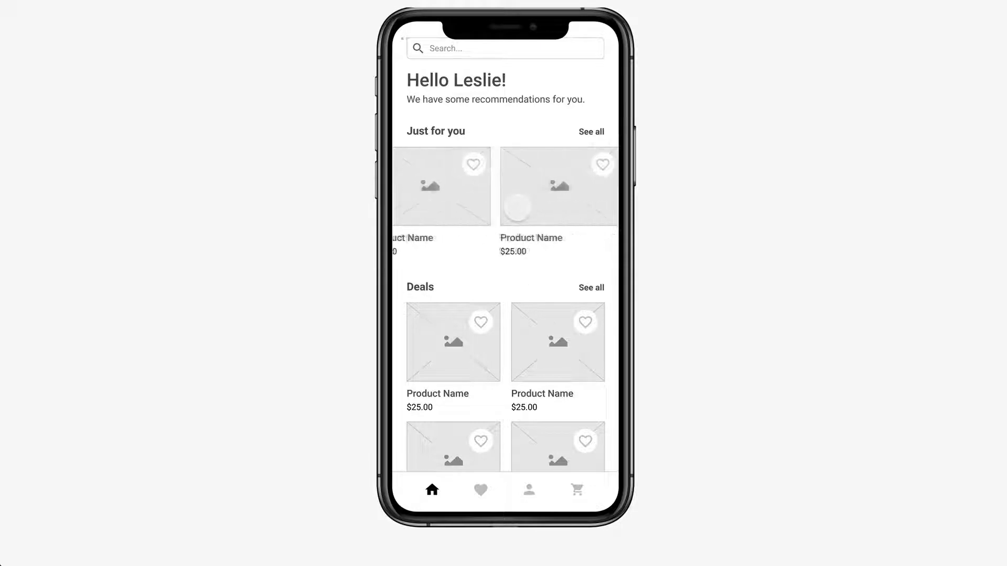
scroll(517, 207, left, 2)
scroll(516, 209, right, 2)
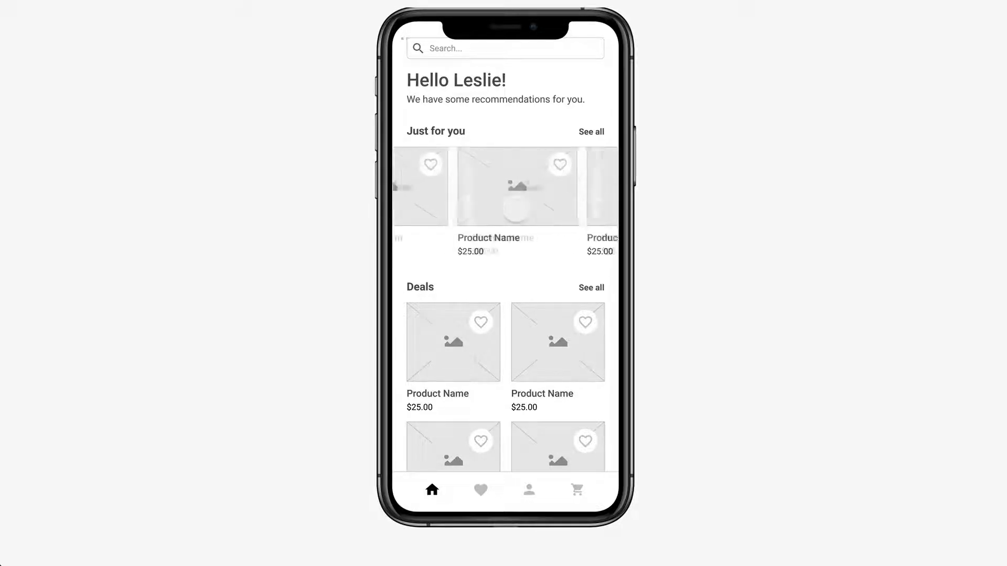
scroll(517, 209, left, 1)
scroll(517, 209, right, 1)
scroll(518, 210, left, 1)
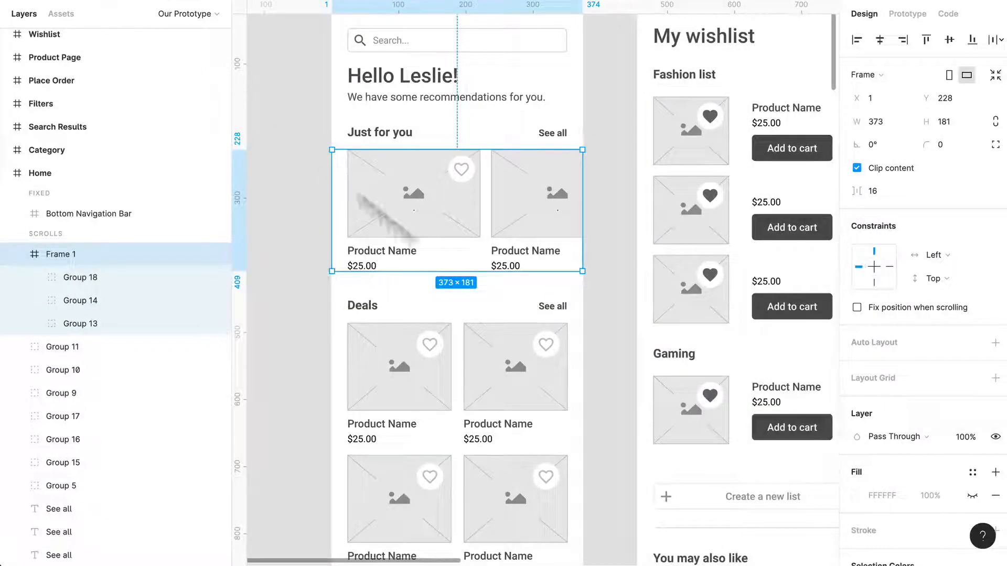
- Return to the design file and place a copy of the Home screen beside the original
scroll(461, 292, down, 5)
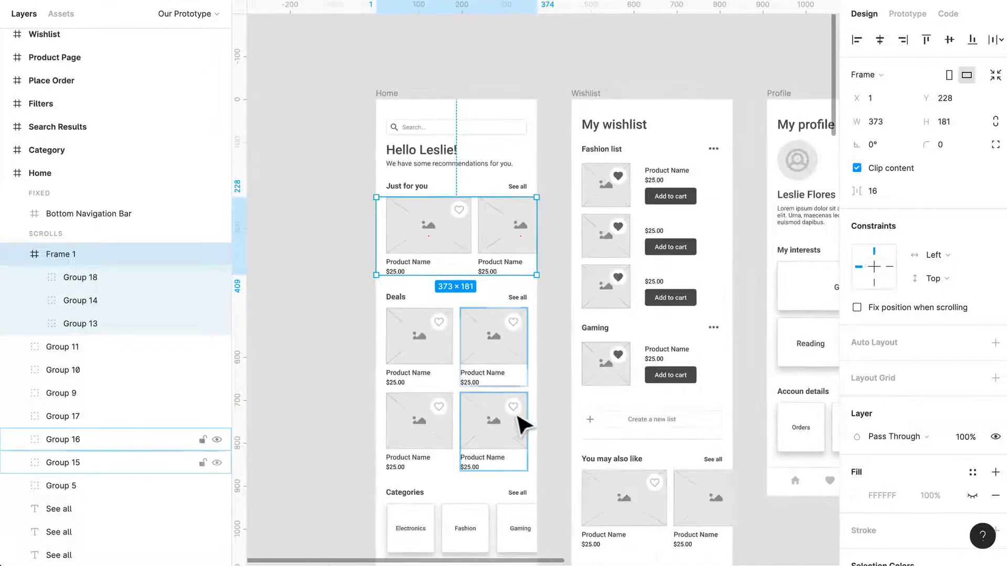
scroll(557, 382, down, 3)
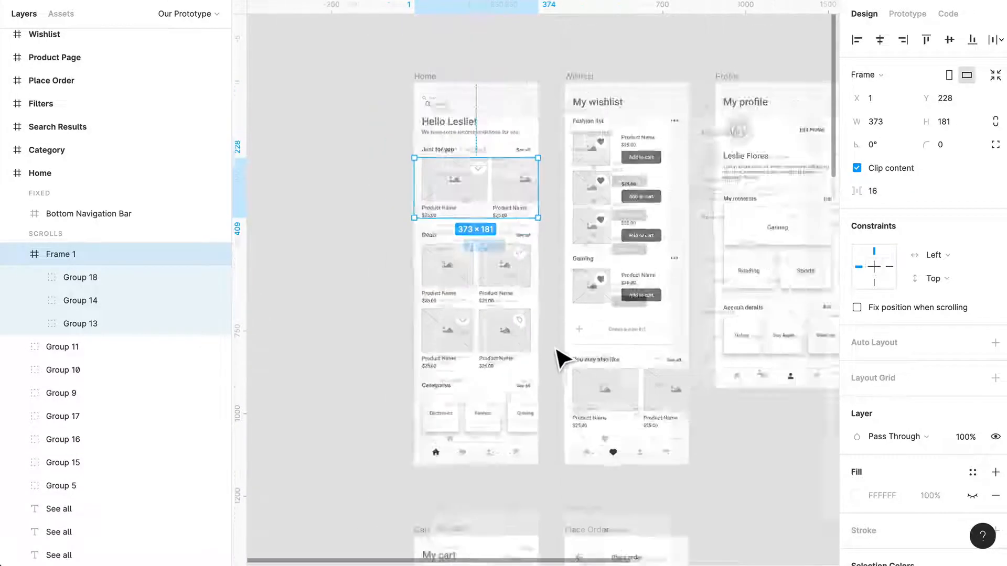
click(461, 147)
drag(465, 152, 330, 158)
scroll(422, 207, up, 2)
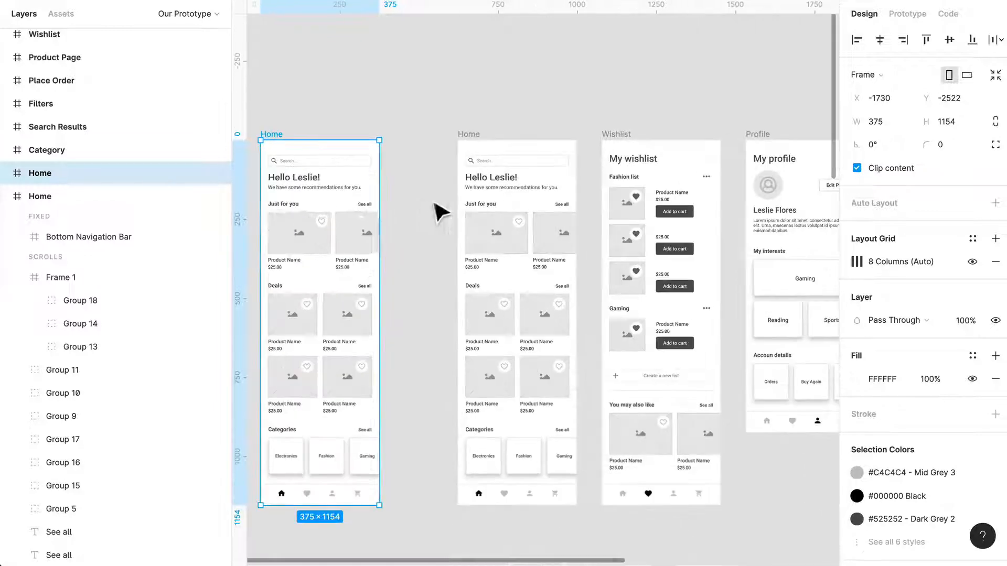
- Undo the Home screen copy and the preceding edits to the Just for you frame
click(341, 250)
key(ctrl+z)
key(ctrl+z)
key(ctrl+z)
key(ctrl+z)
key(ctrl+z)
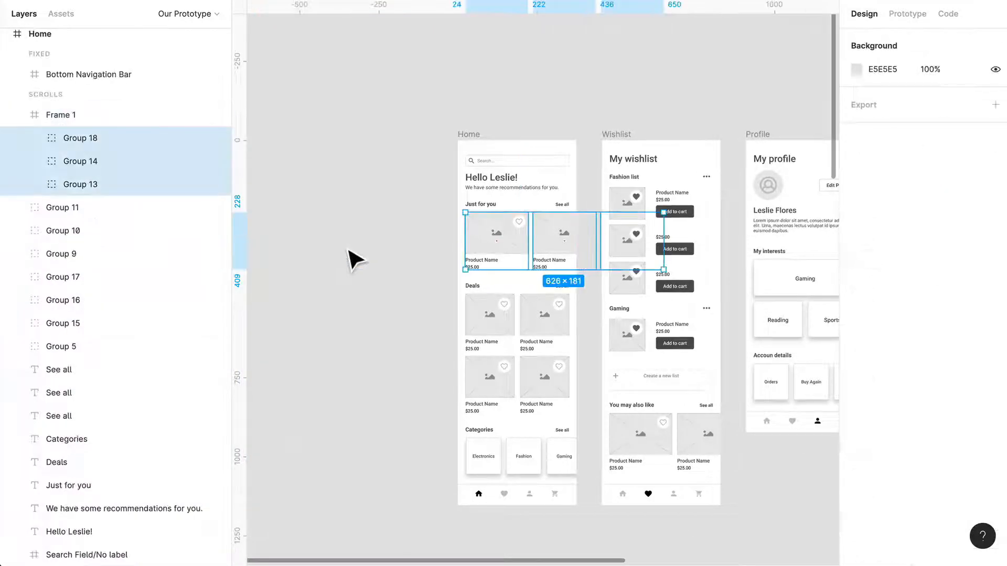
key(ctrl+shift+z)
key(ctrl+shift+z)
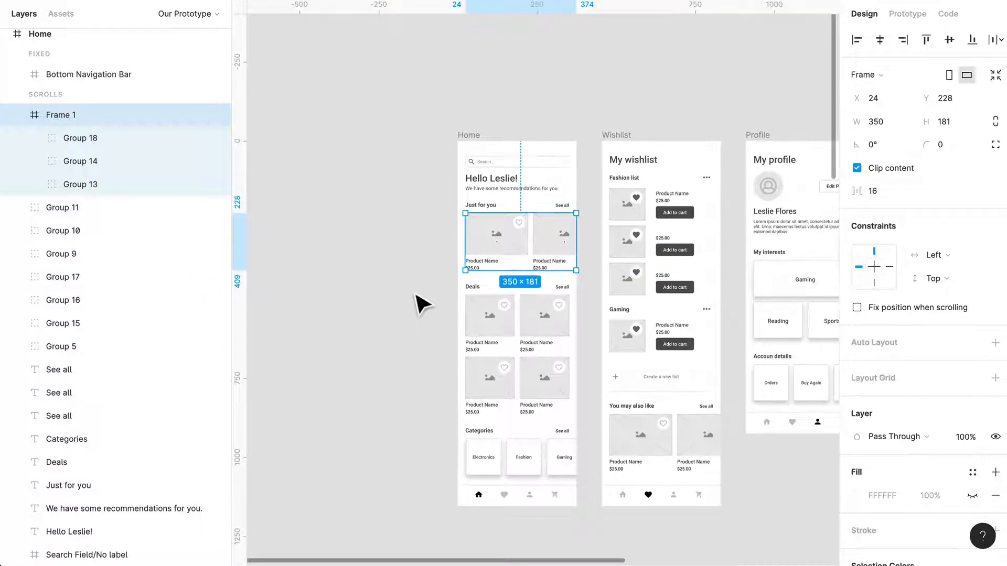
key(ctrl+shift+z)
click(416, 295)
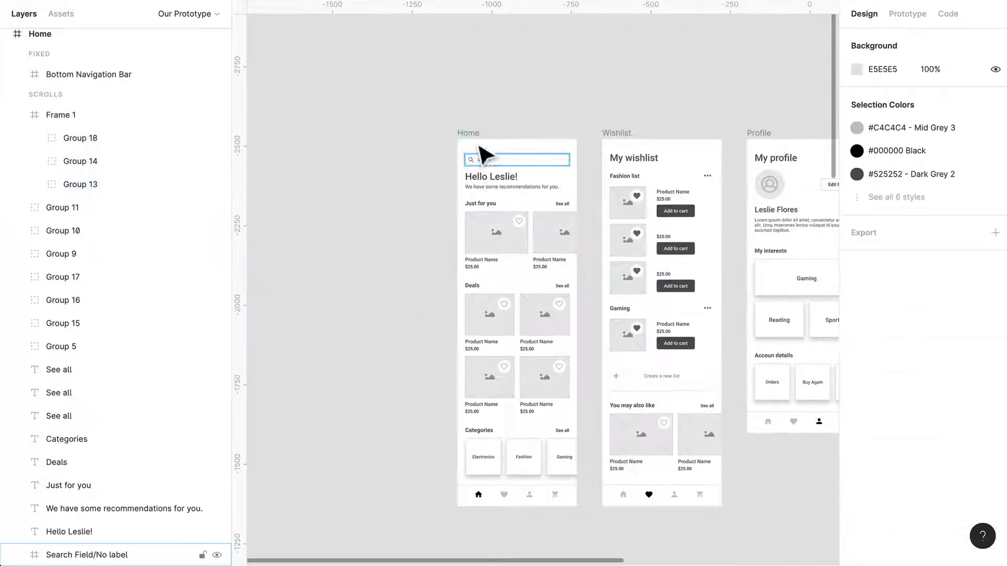
- Duplicate the Home screen into the empty canvas space left of the original
drag(468, 135, 262, 149)
click(407, 90)
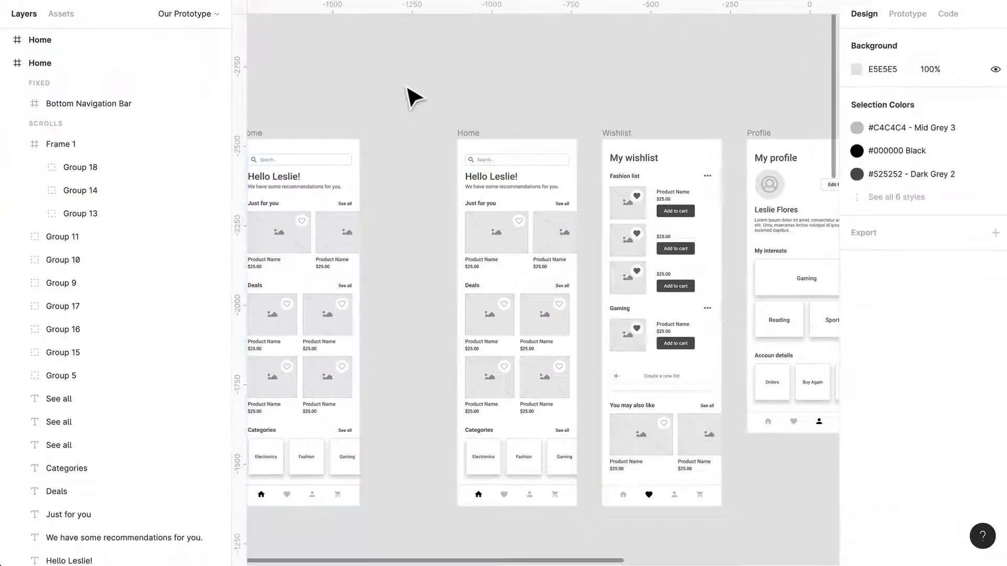
scroll(412, 121, left, 1)
scroll(585, 251, up, 5)
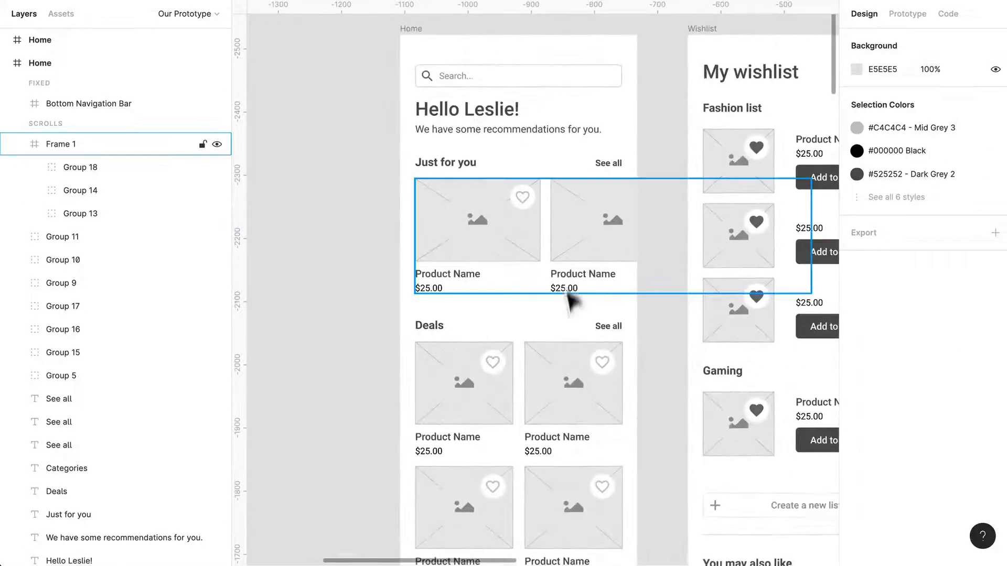
- Delete three of the Deals product cards on the Home screen, keeping only the upper-right one
click(580, 372)
scroll(493, 374, down, 2)
click(493, 373)
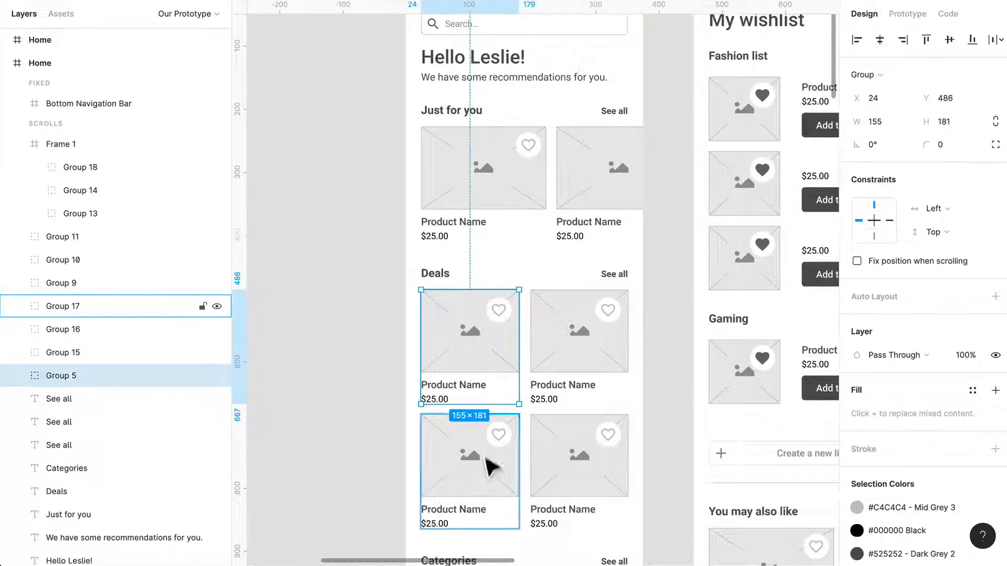
shift+click(487, 466)
shift+click(602, 484)
key(Delete)
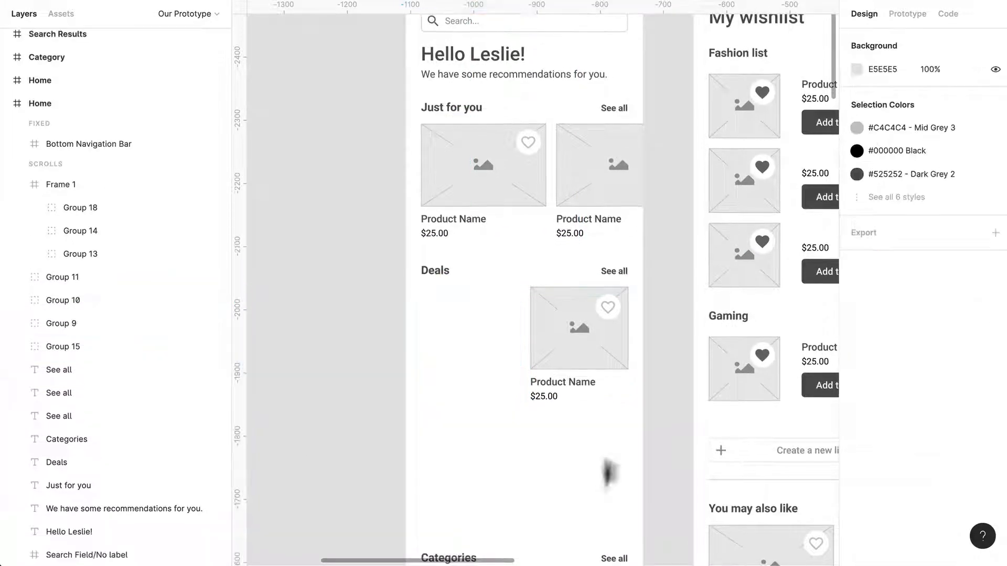
- Delete the product name and price texts from the remaining Deals card
click(589, 387)
double_click(577, 389)
shift+click(546, 397)
key(Delete)
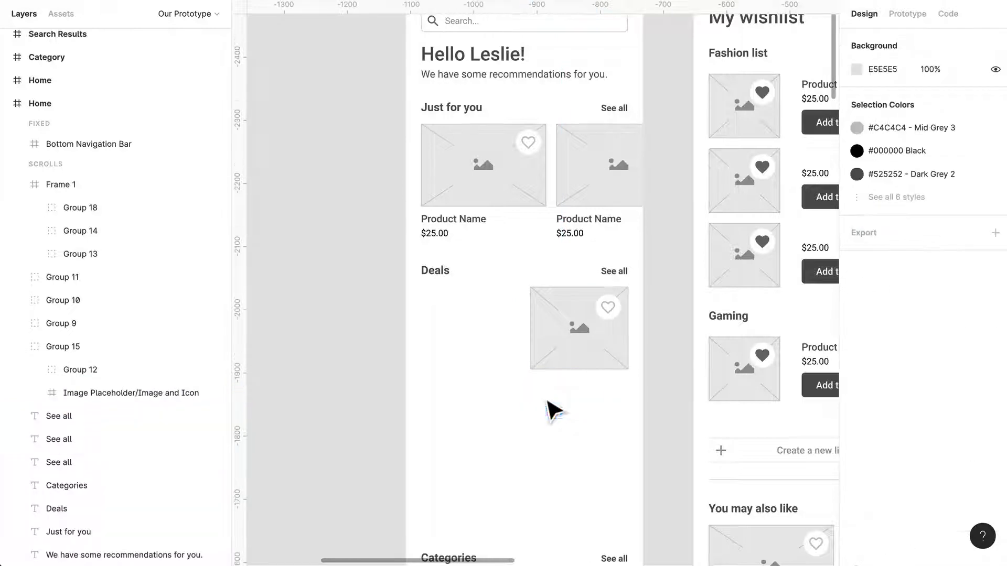
- Remove the heart icon from the Deals image placeholder and enlarge the placeholder to about 327 × 306 across the screen
click(542, 366)
drag(531, 370, 434, 481)
double_click(609, 341)
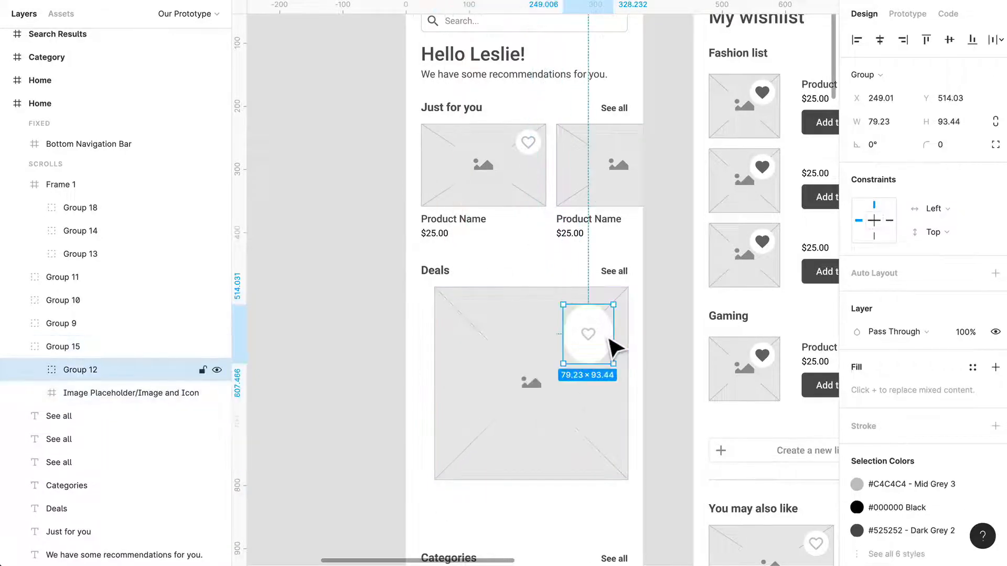
key(Delete)
click(603, 348)
drag(628, 287, 671, 245)
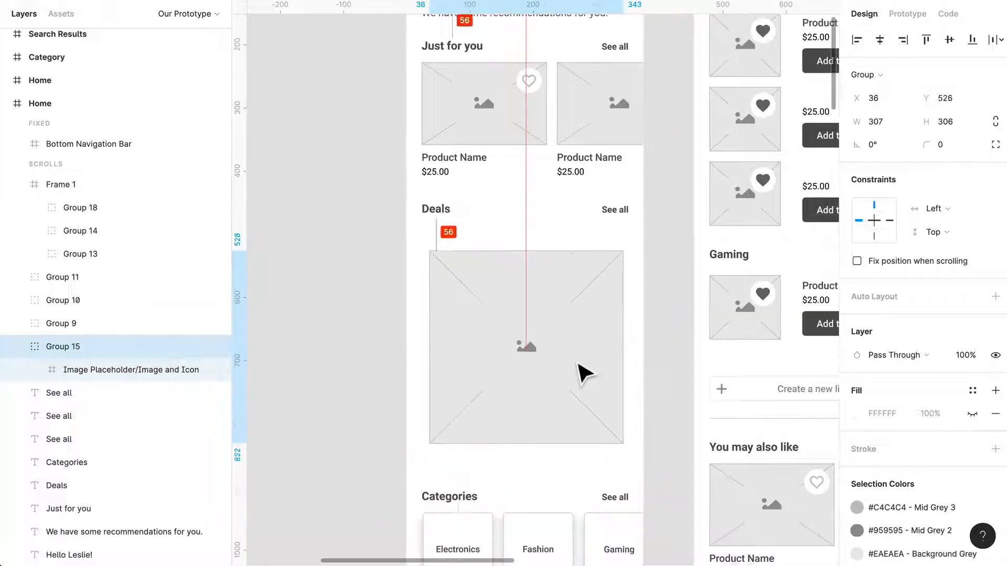
drag(586, 374, 583, 369)
drag(635, 329, 639, 329)
drag(441, 331, 427, 333)
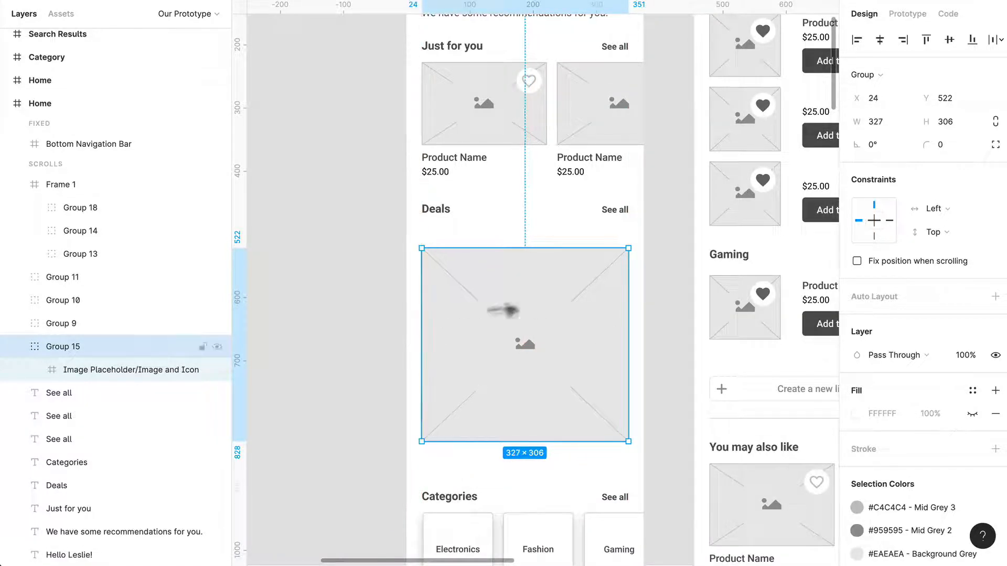
- Replace the Deals heading, See all link and placeholder with an empty frame about 334 × 398 above Categories
key(Delete)
drag(607, 245, 634, 453)
key(Delete)
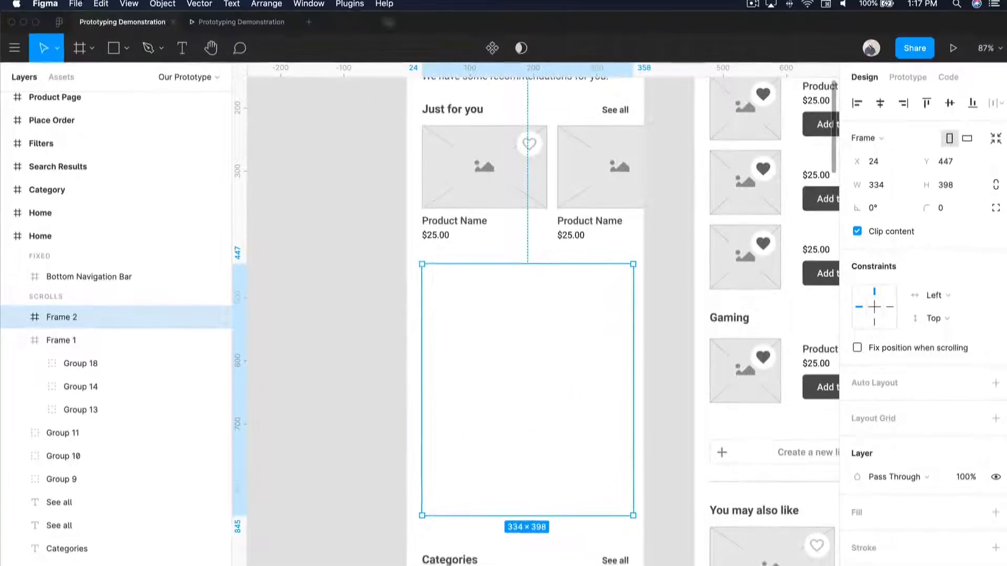
- Create a Streets-style map of San Francisco at zoom 11 with the Mapsicle plugin
click(349, 4)
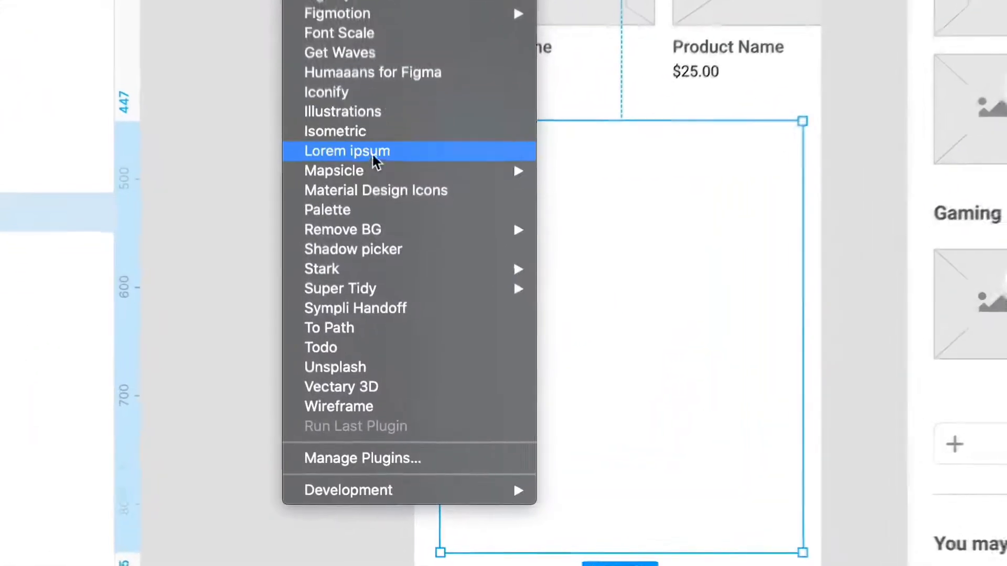
mouse_move(370, 175)
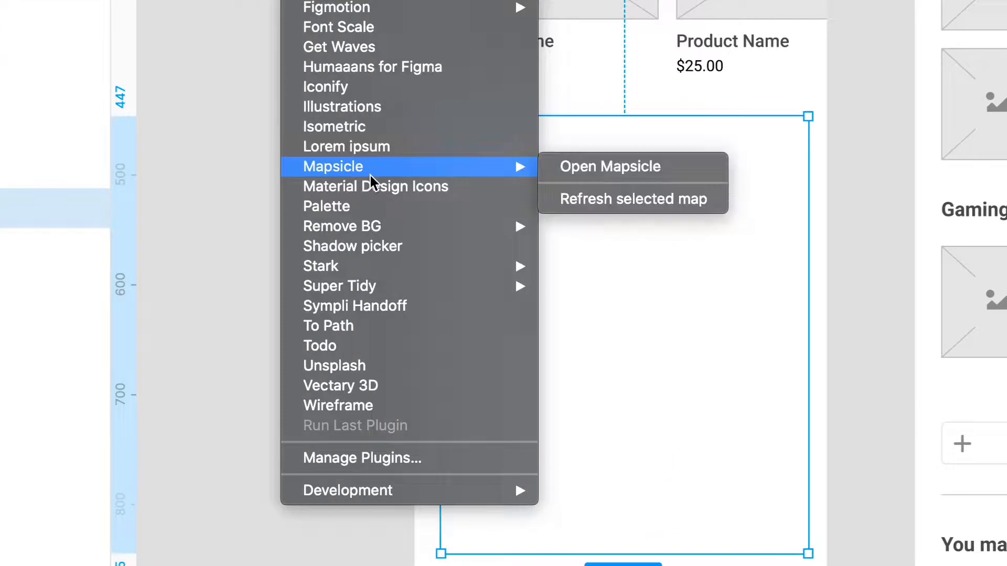
click(597, 175)
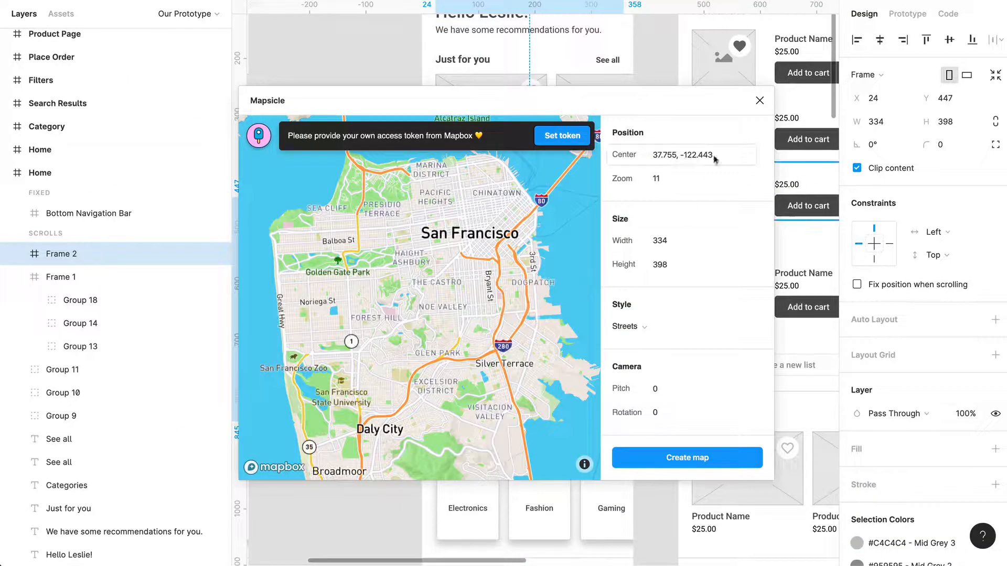
click(691, 454)
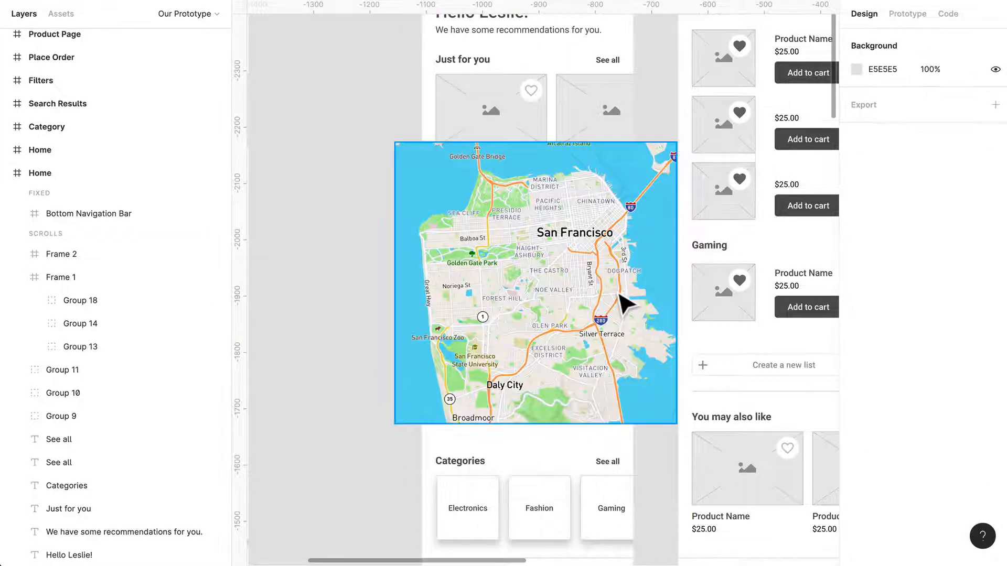
- Wrap the San Francisco map in its own frame and shrink that frame to about 278 × 278
click(626, 303)
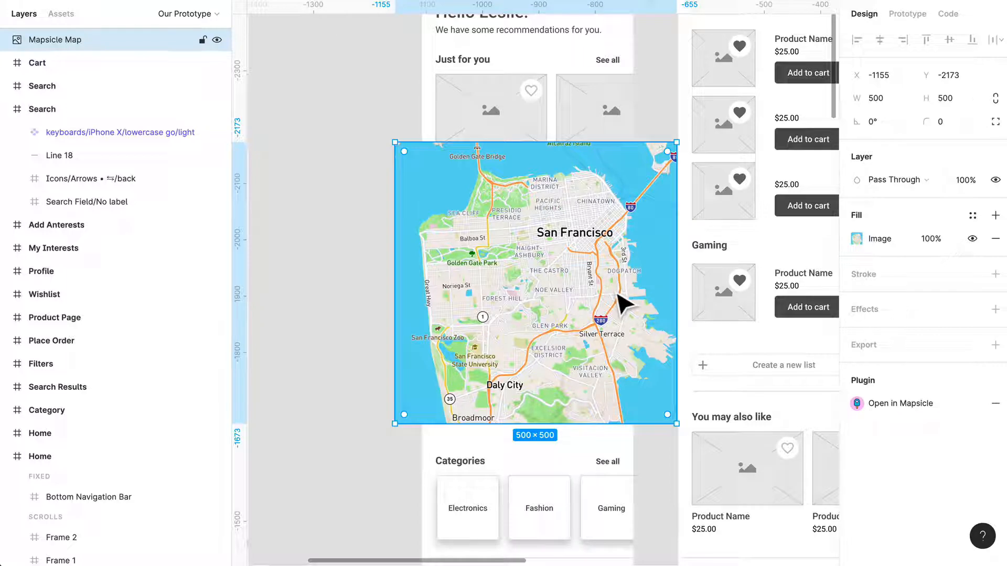
key(alt+super+g)
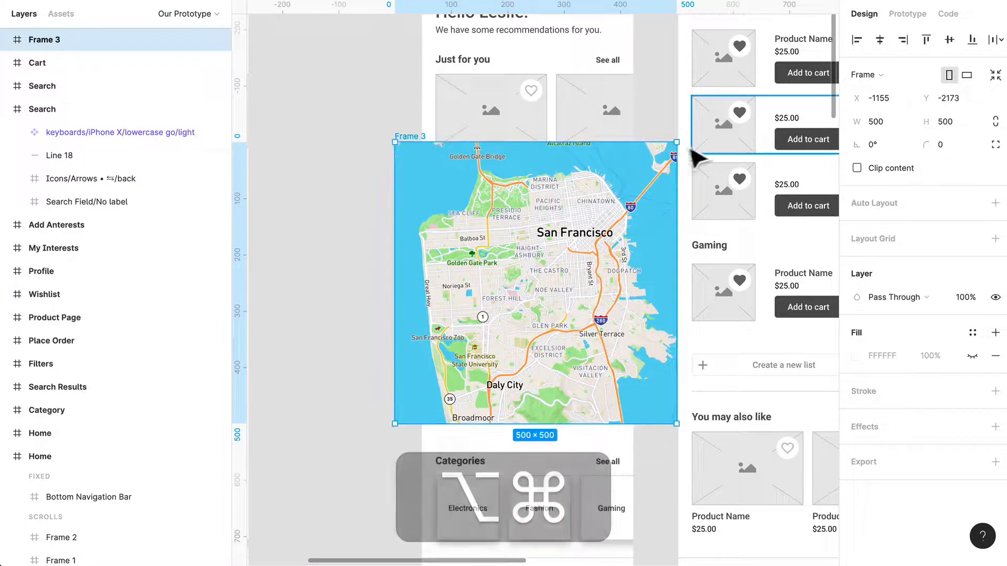
drag(677, 142, 623, 218)
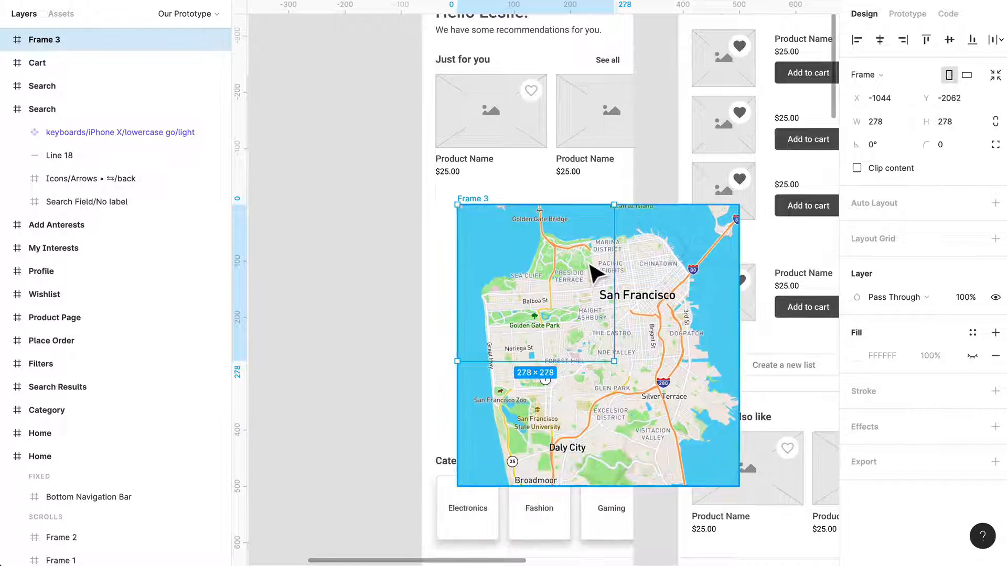
- Clip the content of the 278 × 278 map frame and shift the map inside it so the San Francisco label shows
drag(590, 265, 582, 265)
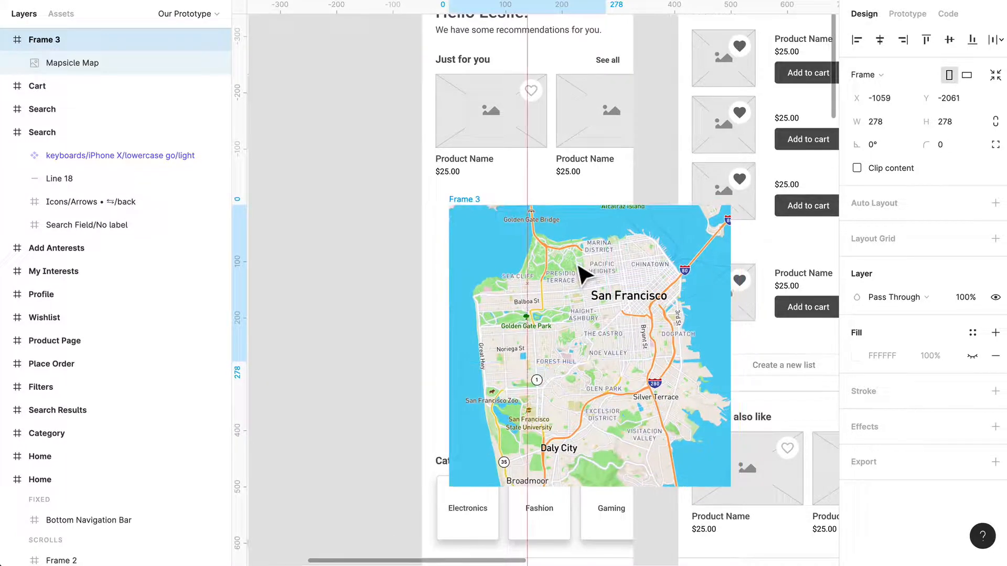
click(858, 169)
double_click(535, 312)
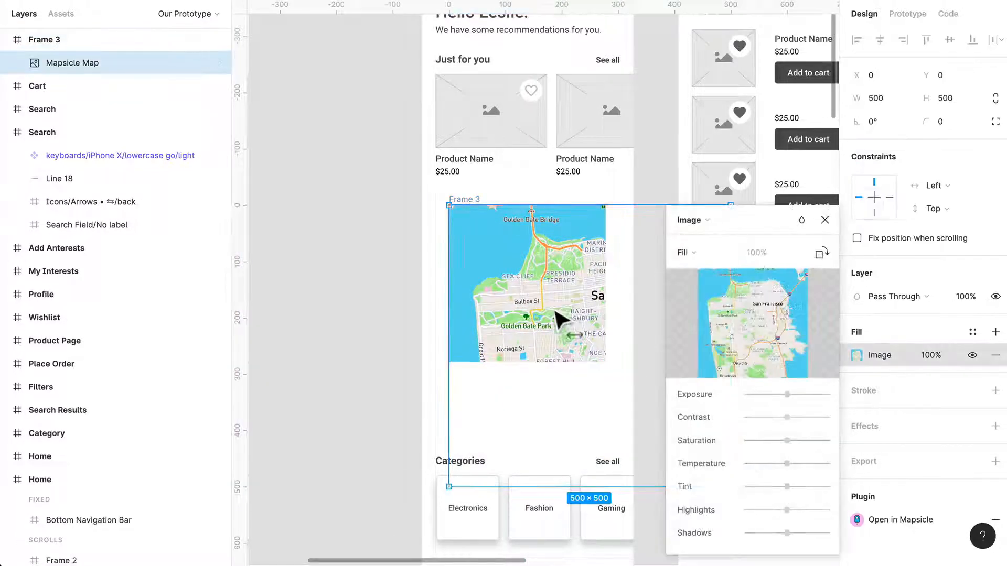
drag(560, 319, 494, 265)
key(Escape)
click(322, 294)
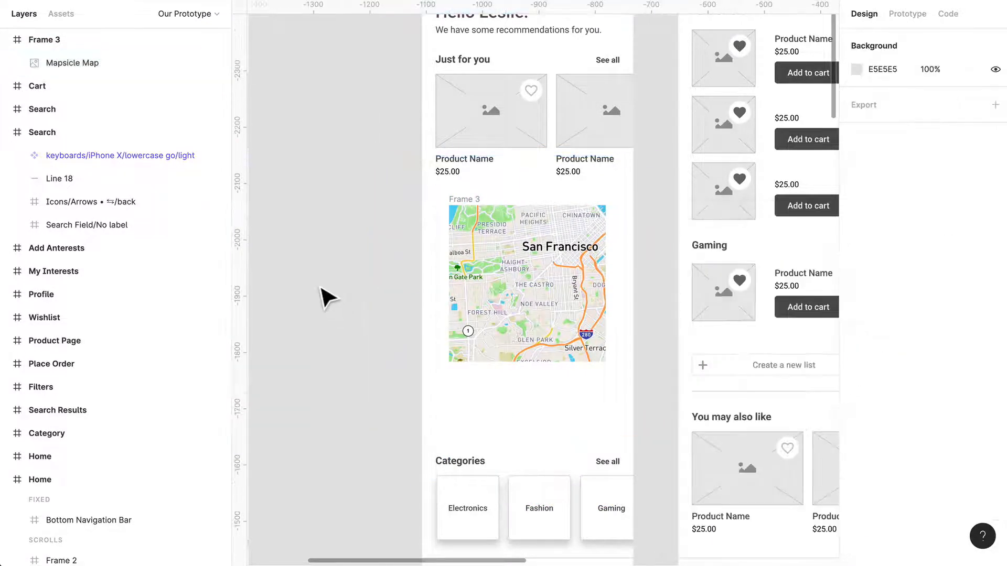
- Set the map frame's overflow behavior to Horizontal & Vertical Scrolling
click(473, 210)
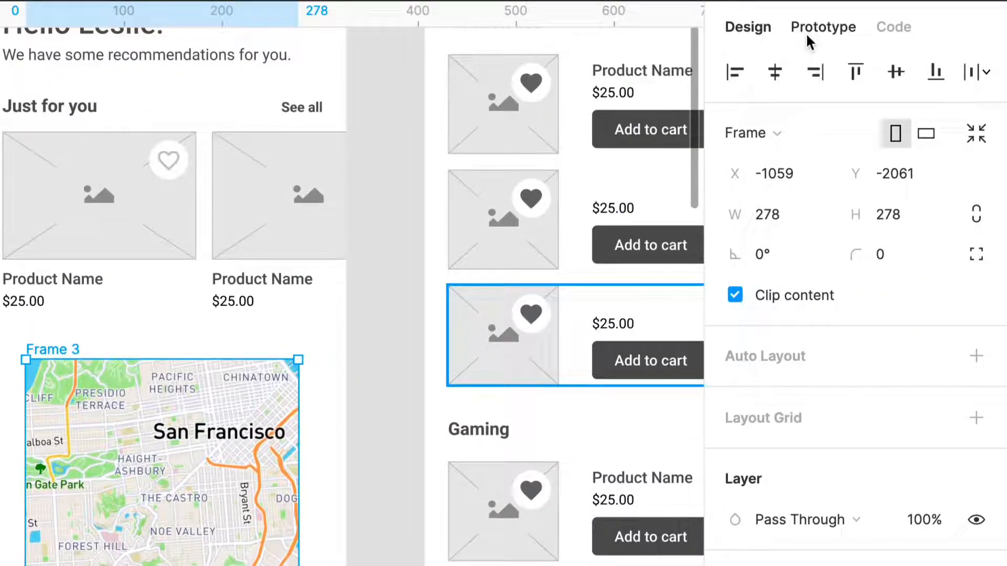
click(808, 36)
click(831, 227)
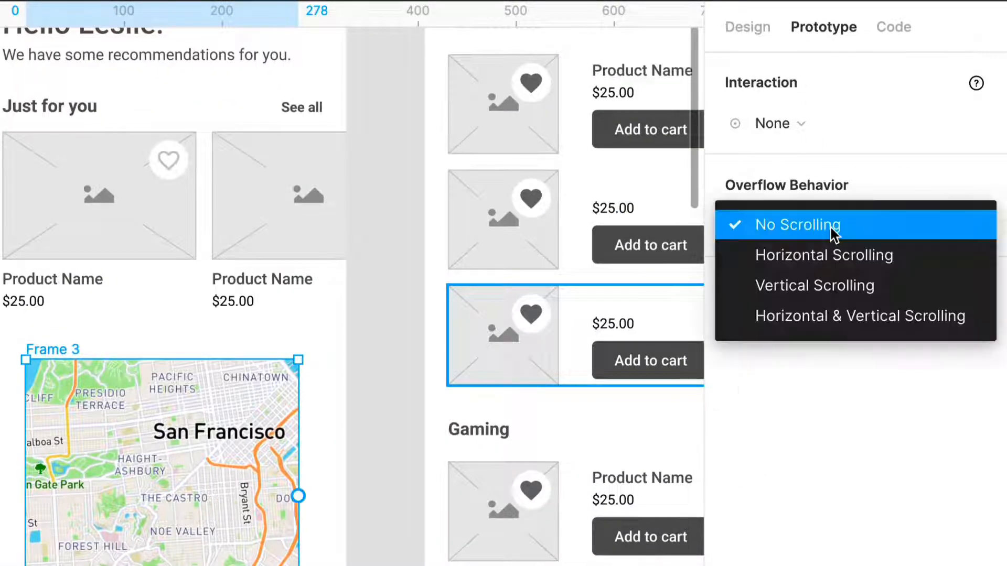
click(860, 325)
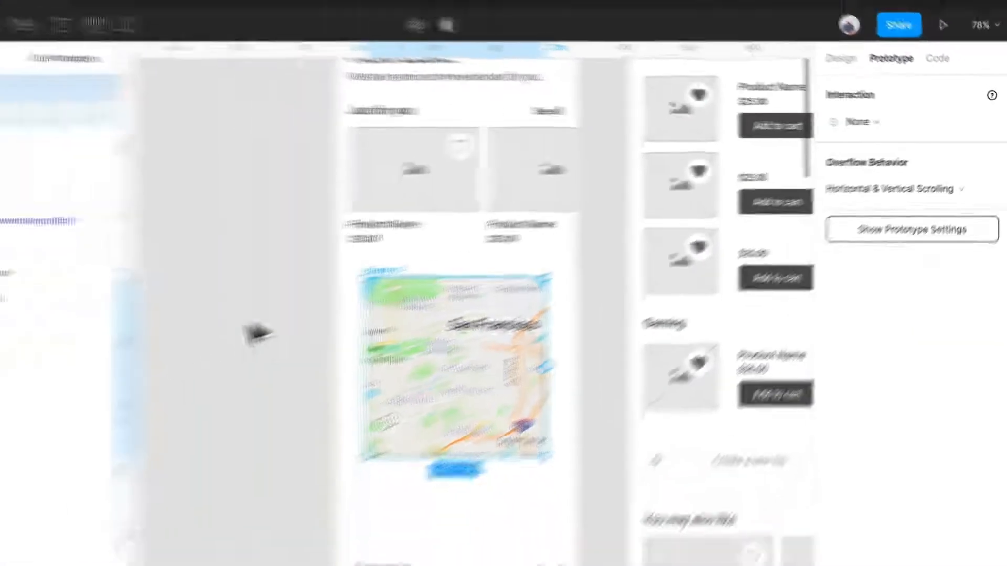
click(344, 291)
- Check the Home screen in the prototype preview for the map below the product row
click(251, 16)
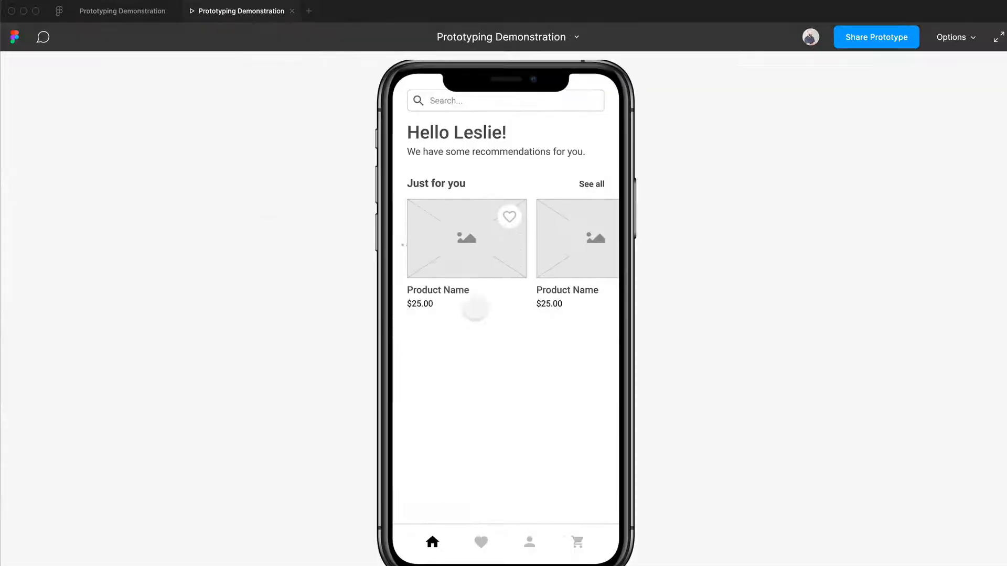
scroll(475, 309, down, 5)
scroll(472, 303, up, 5)
- Move the map frame into the Home screen and ungroup the empty frame that encloses it
click(122, 13)
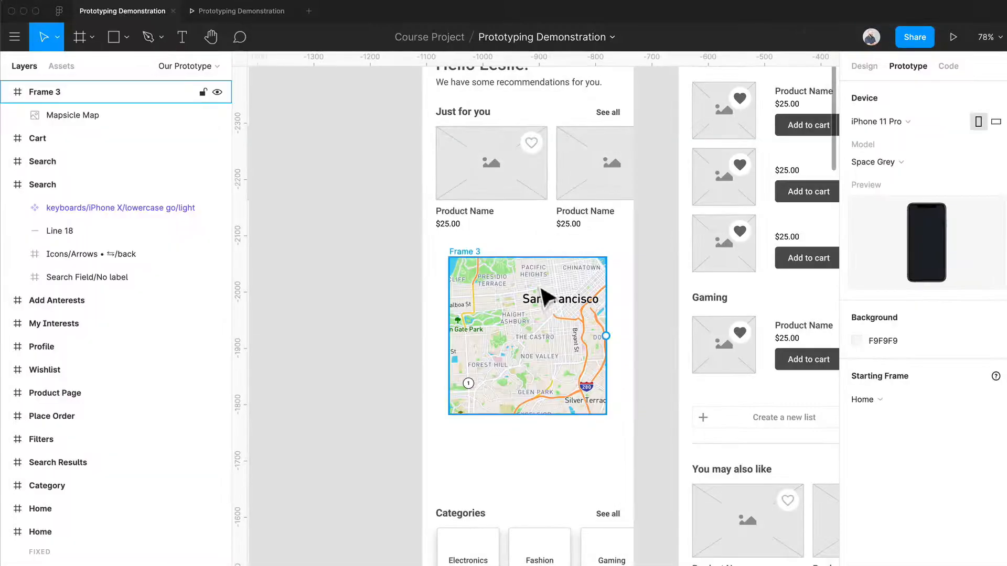
mouse_move(478, 261)
mouse_down()
mouse_move(256, 256)
mouse_move(487, 270)
mouse_up()
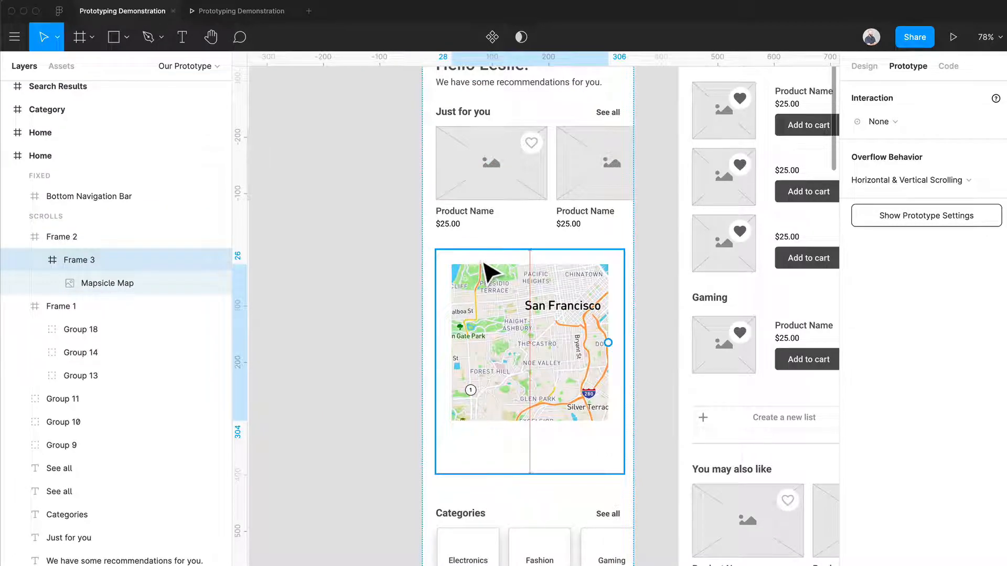
click(99, 239)
key(shift+super+g)
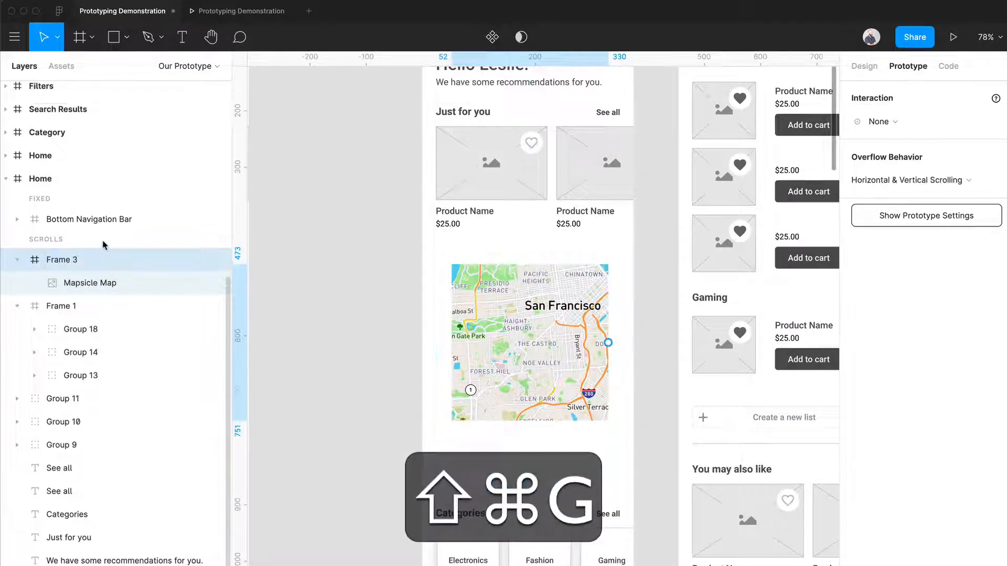
- Test horizontal and vertical scrolling of the San Francisco map inside its frame in the prototype preview
click(246, 13)
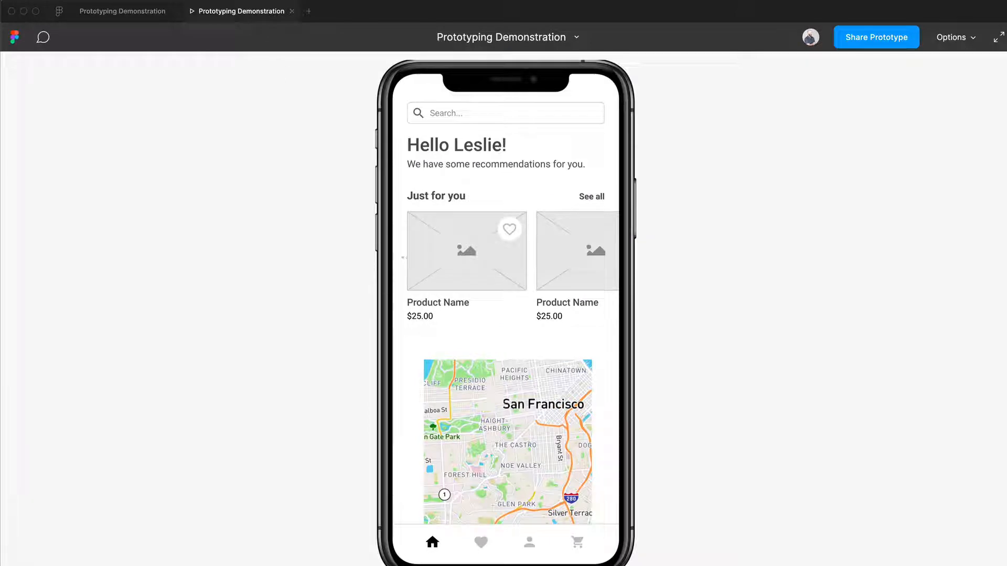
scroll(508, 425, down, 3)
scroll(508, 425, right, 1)
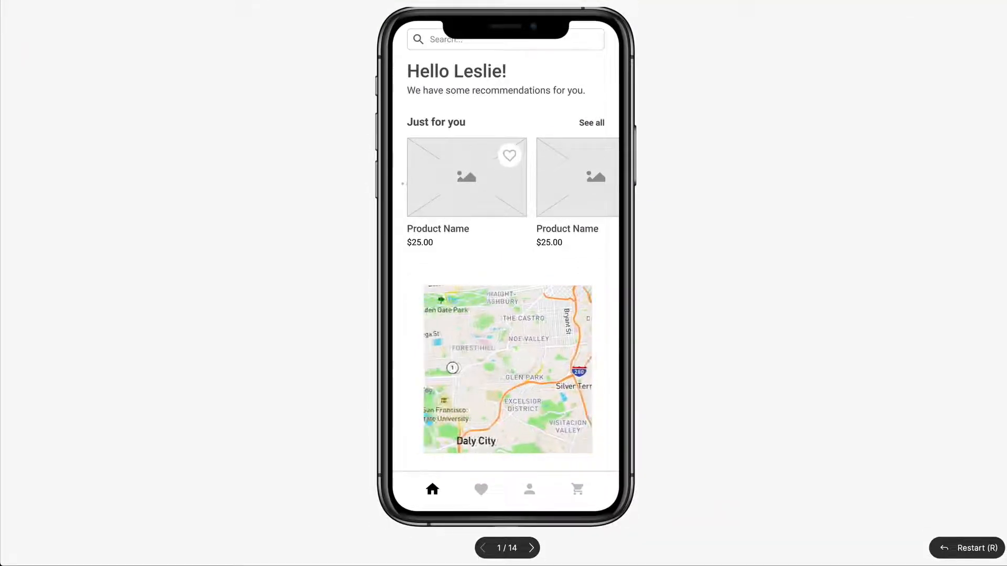
scroll(507, 369, up, 1)
scroll(508, 369, right, 1)
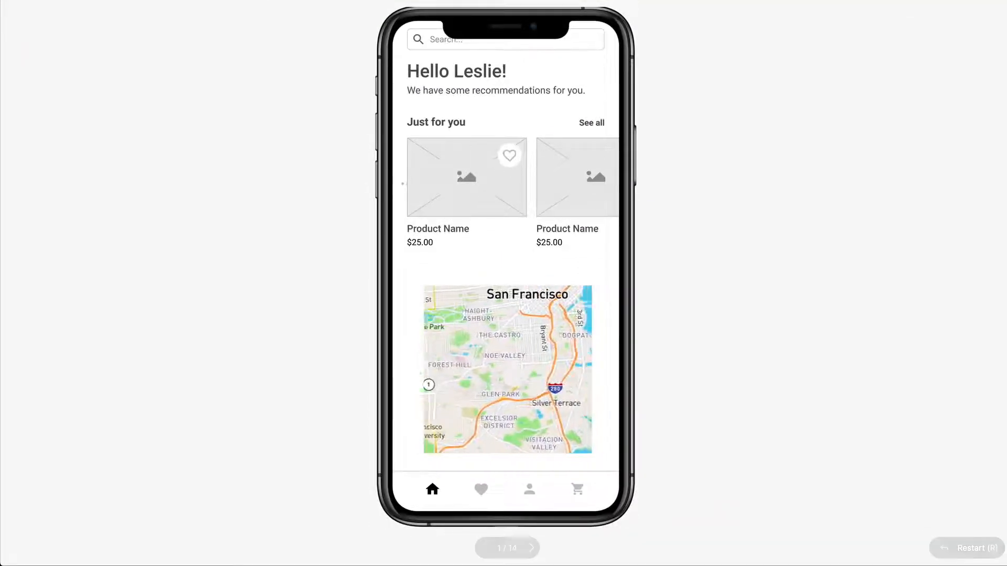
scroll(507, 369, down, 1)
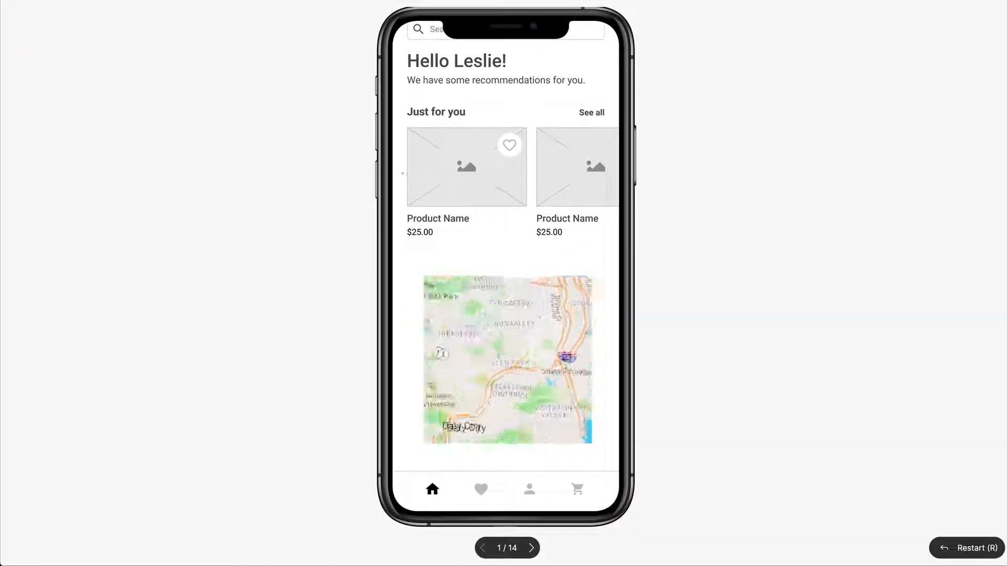
scroll(508, 361, right, 1)
scroll(508, 360, down, 1)
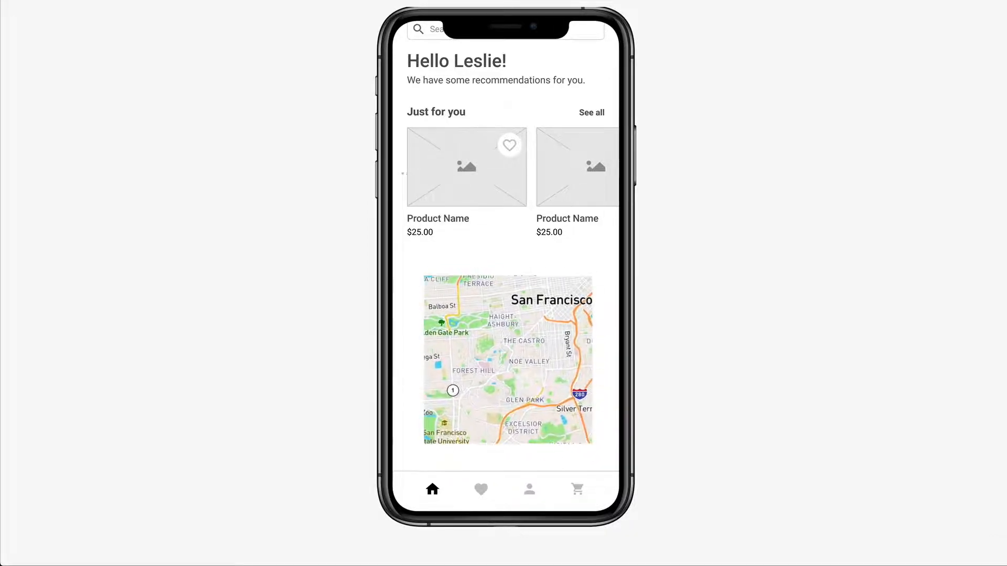
scroll(508, 360, down, 1)
scroll(508, 358, up, 1)
scroll(507, 358, right, 1)
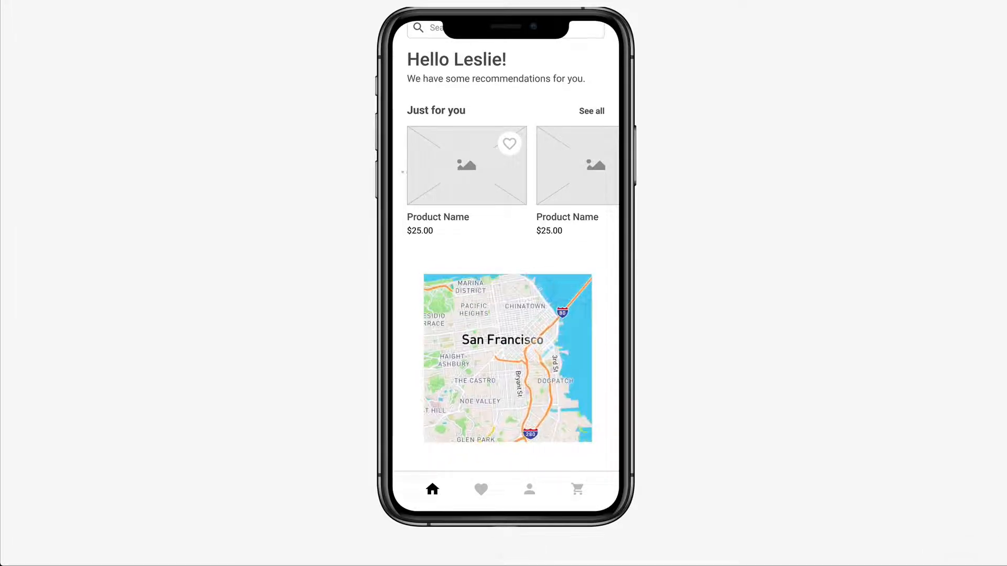
scroll(508, 358, down, 1)
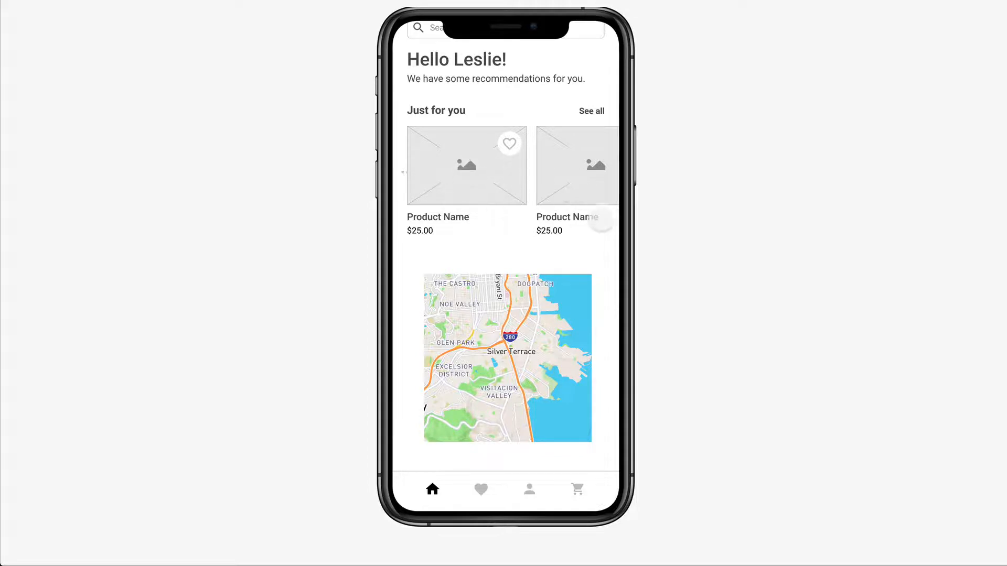
- Pan the map in several directions in the preview and scroll the Home screen down to Categories
drag(501, 357, 564, 306)
drag(517, 241, 487, 307)
drag(520, 275, 476, 221)
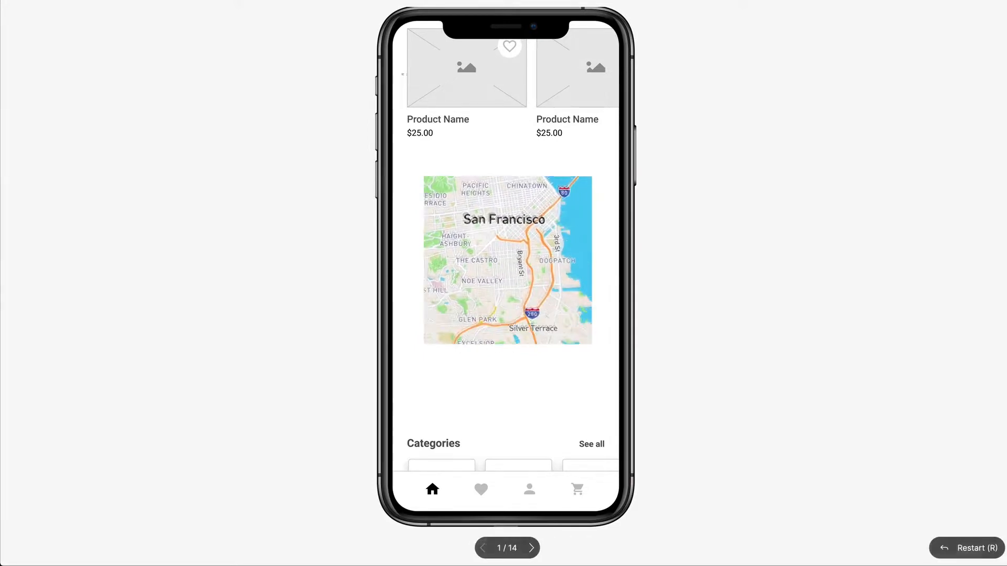
mouse_move(529, 326)
mouse_down()
mouse_move(490, 253)
mouse_move(500, 297)
mouse_move(542, 337)
mouse_up()
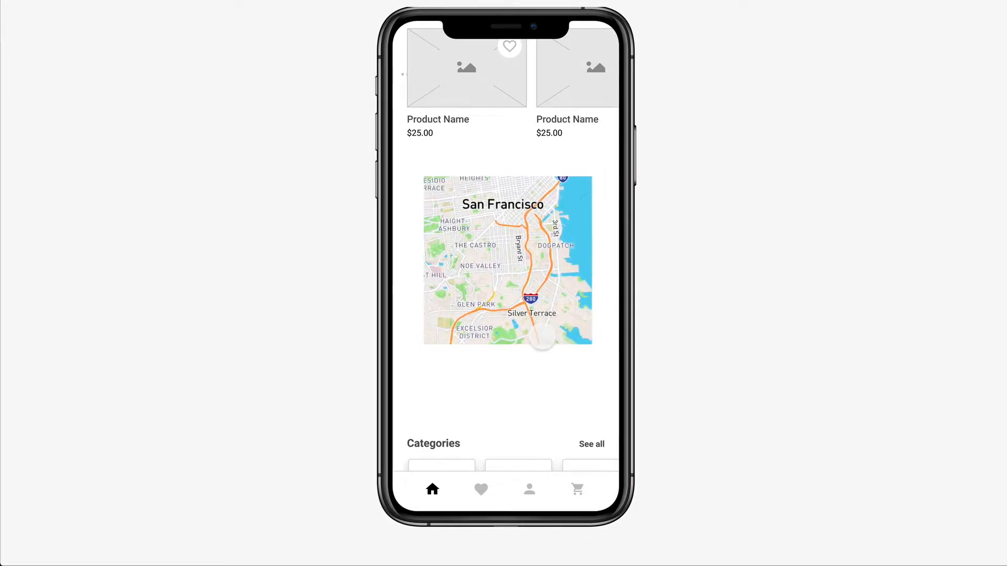